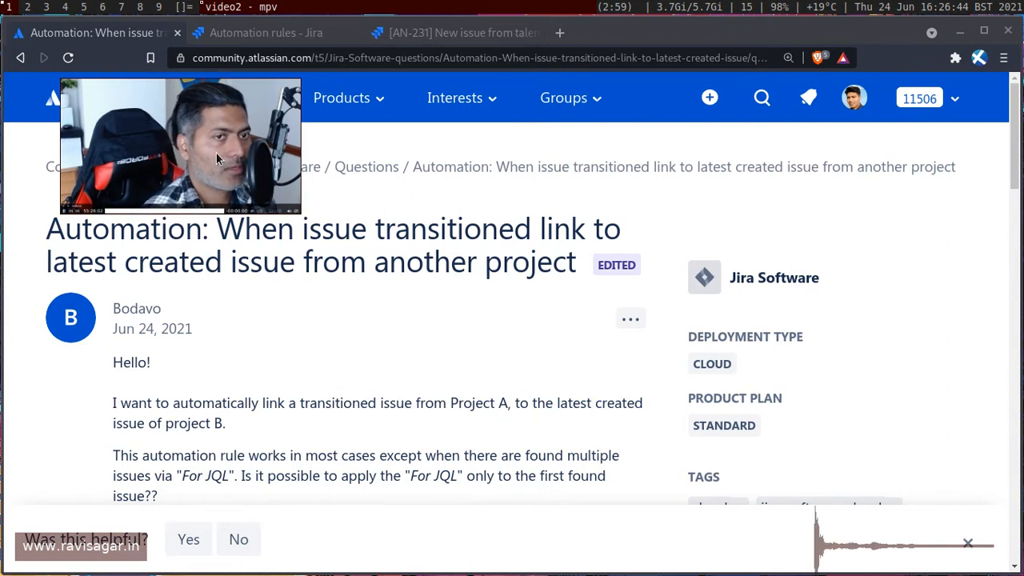
drag(250, 167, 874, 355)
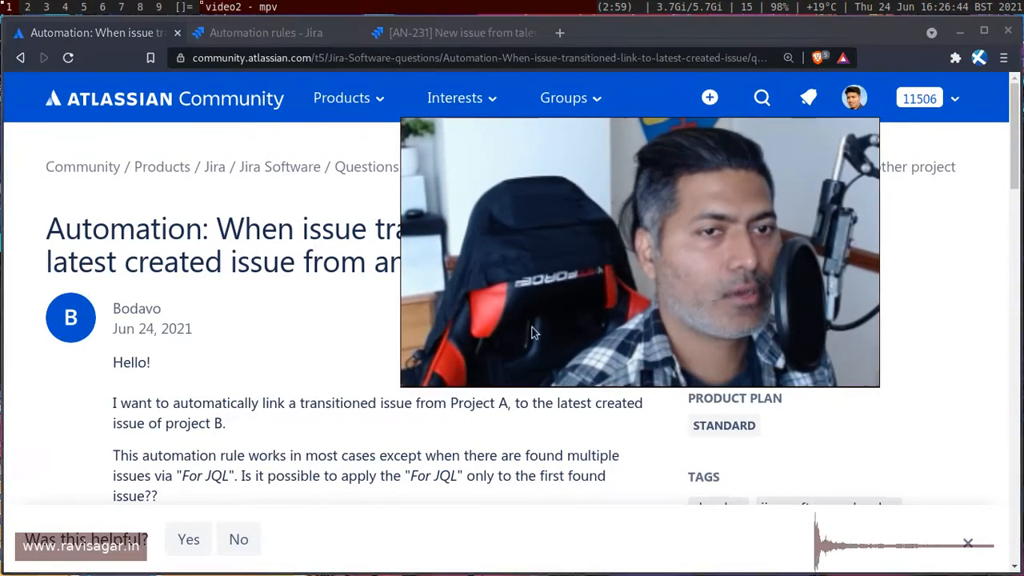
drag(877, 384, 667, 305)
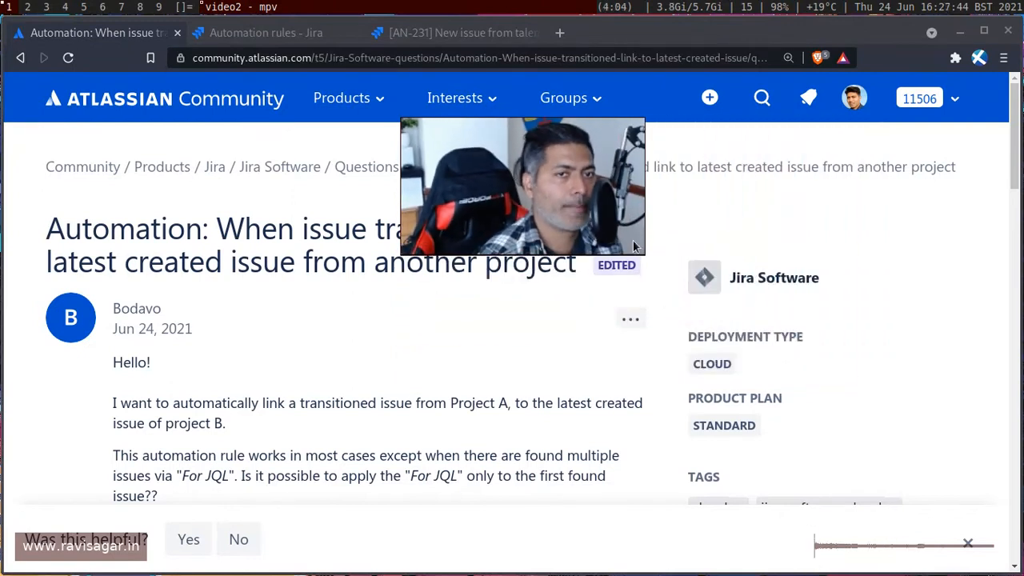
drag(549, 193, 879, 424)
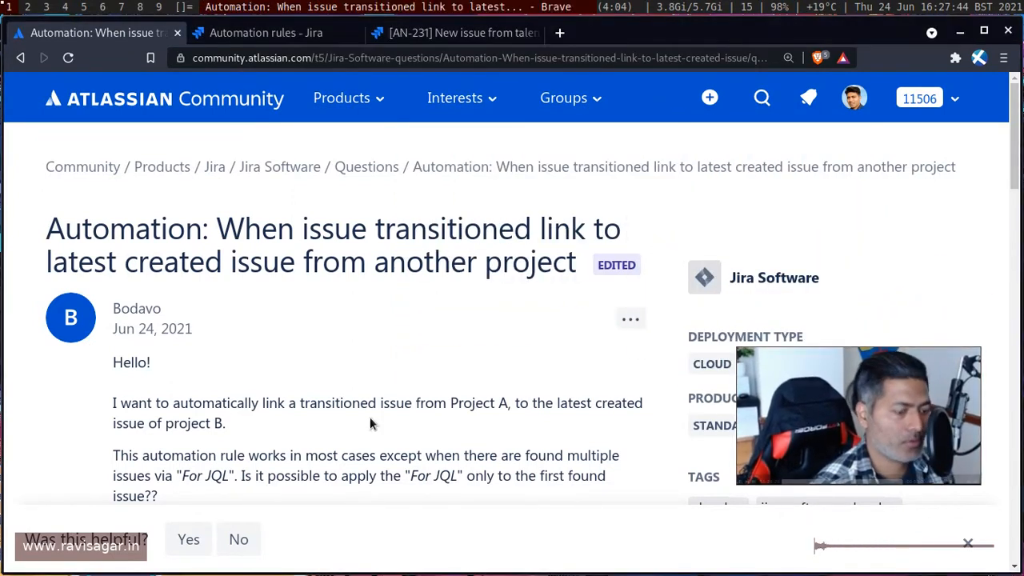
key(super+b)
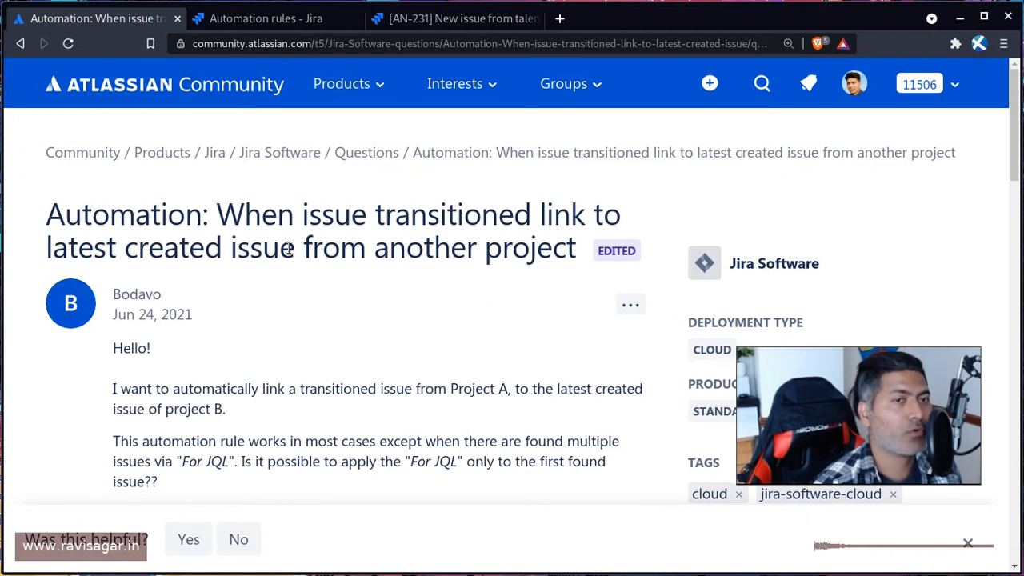
Read the community question on linking a transitioned issue to another project's latest issue, including the screenshot of its automation rule.
scroll(449, 249, down, 2)
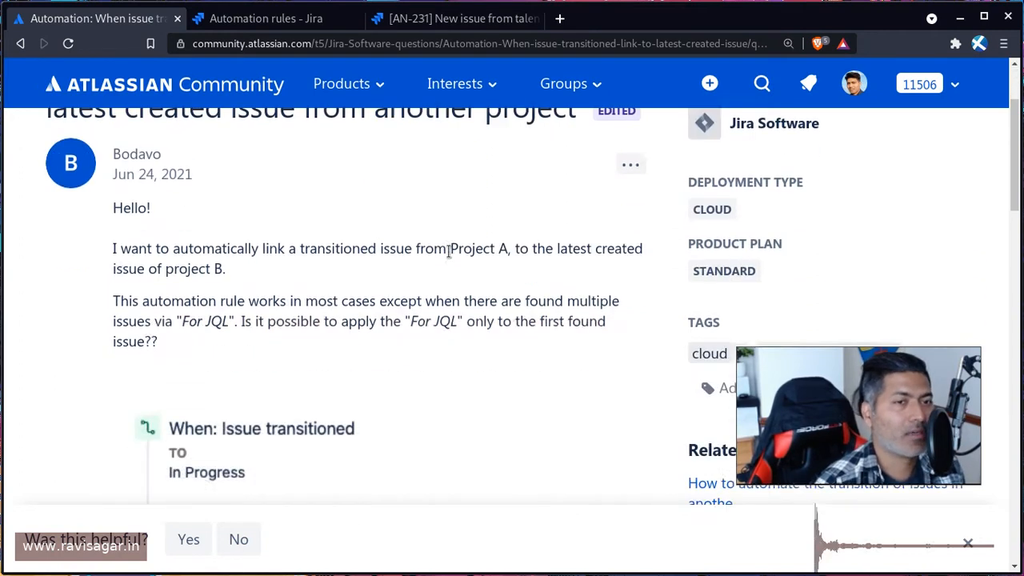
scroll(449, 250, down, 2)
scroll(448, 250, up, 2)
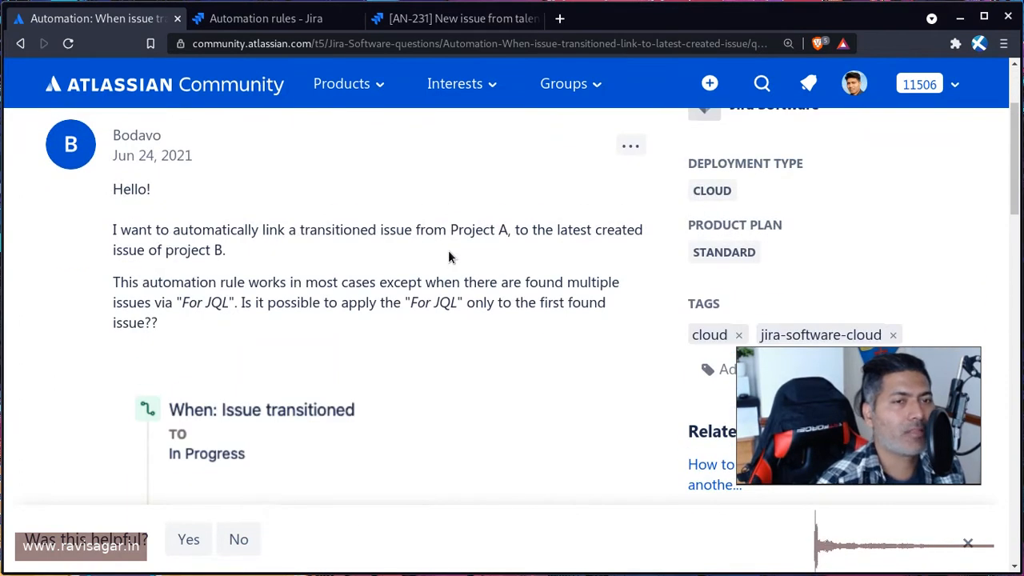
scroll(449, 253, down, 2)
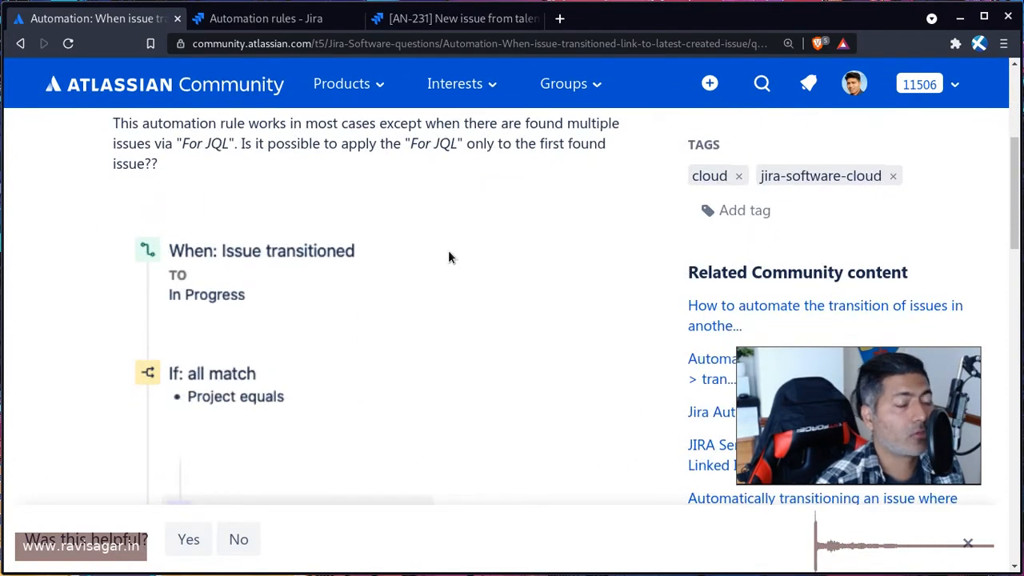
scroll(449, 253, down, 2)
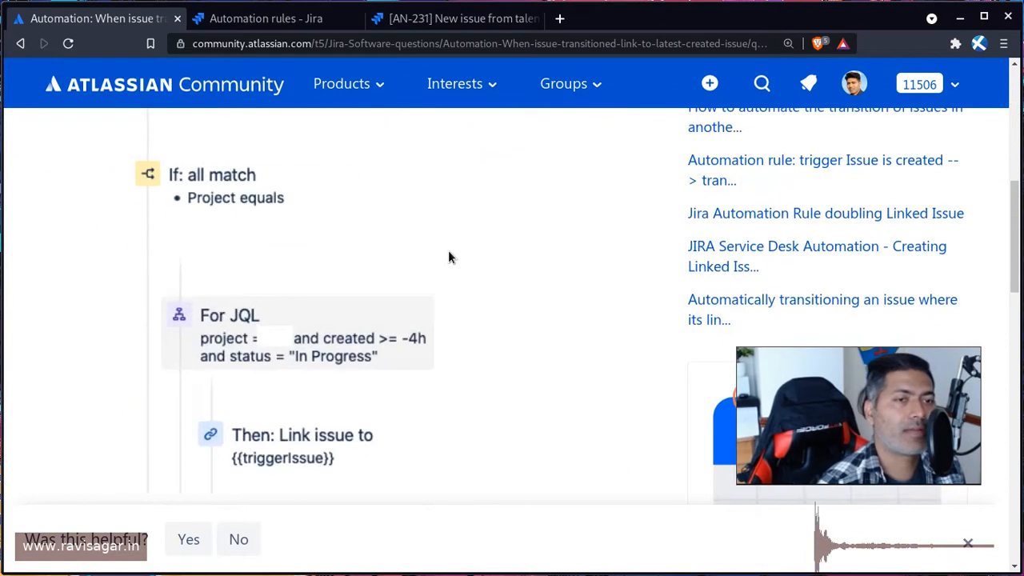
scroll(448, 253, up, 3)
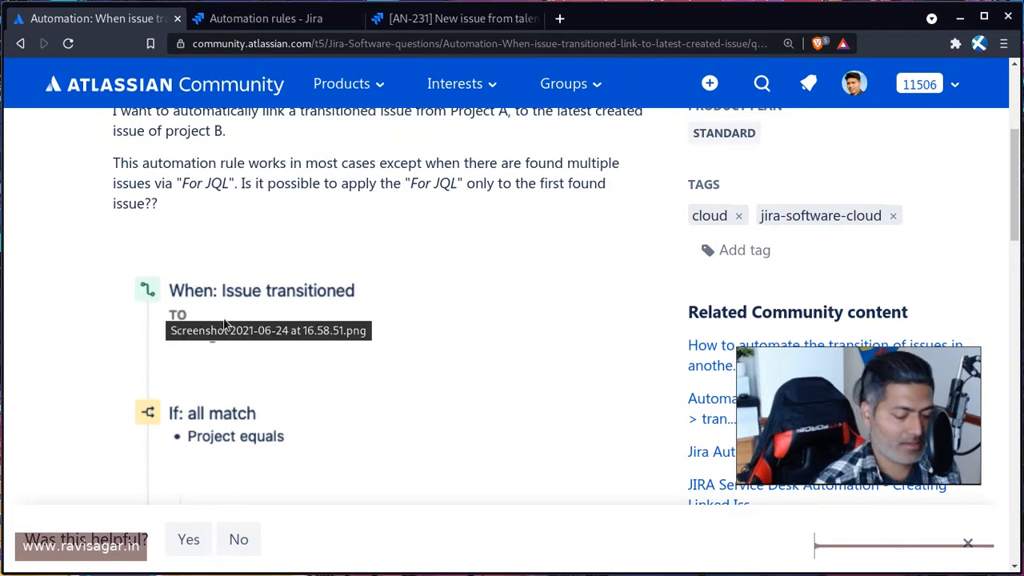
scroll(224, 323, down, 4)
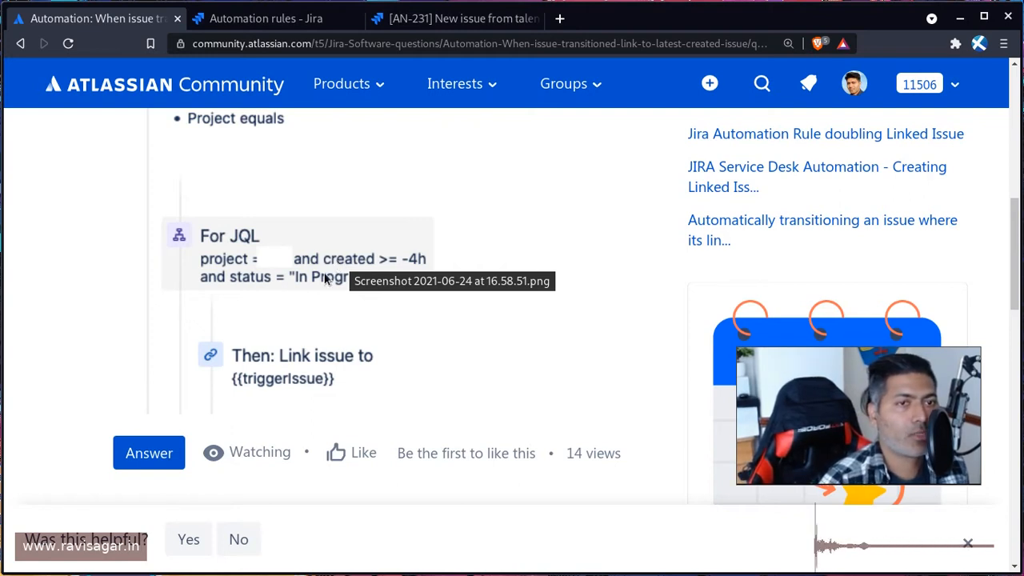
scroll(325, 278, down, 3)
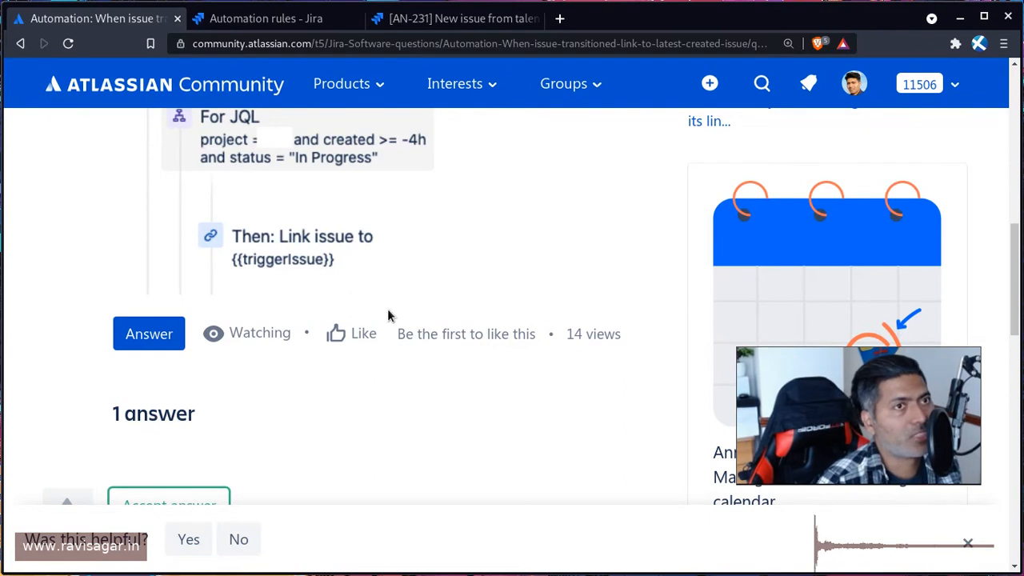
Switch to the count-jql-issues automation rule and review its trigger, lookup, audit log and comment components.
key(ctrl+Tab)
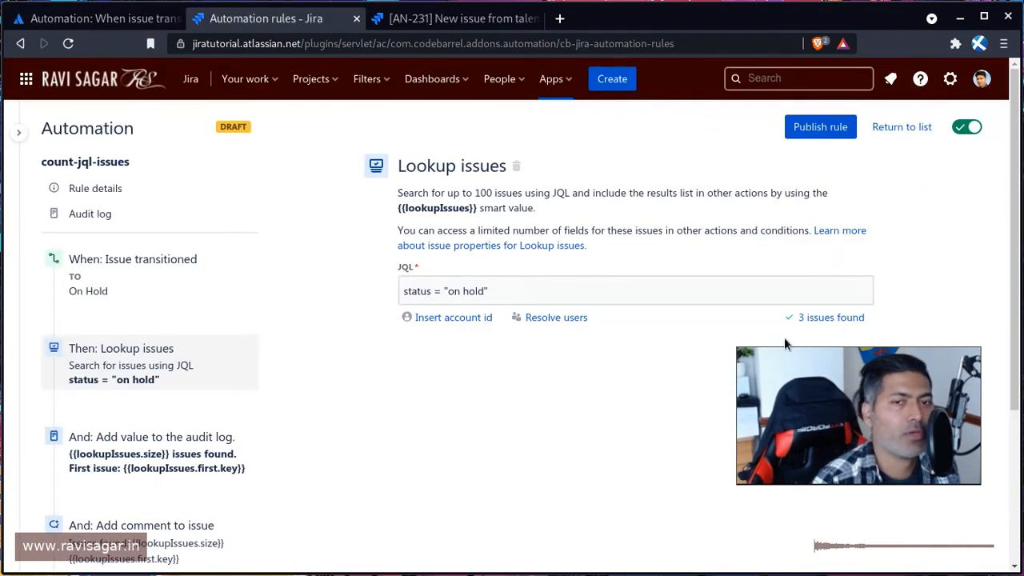
click(859, 426)
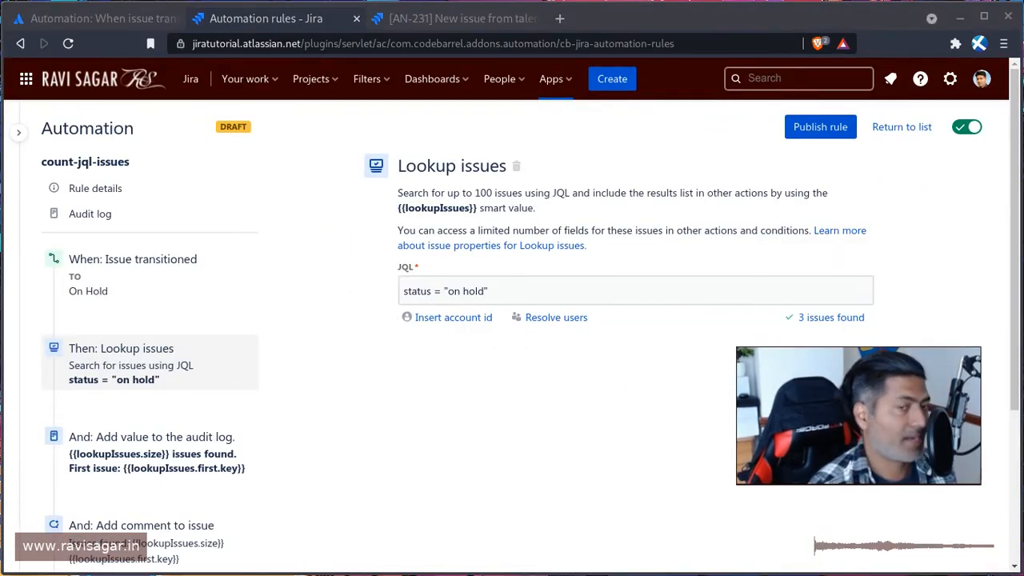
drag(859, 397, 869, 488)
scroll(414, 268, down, 2)
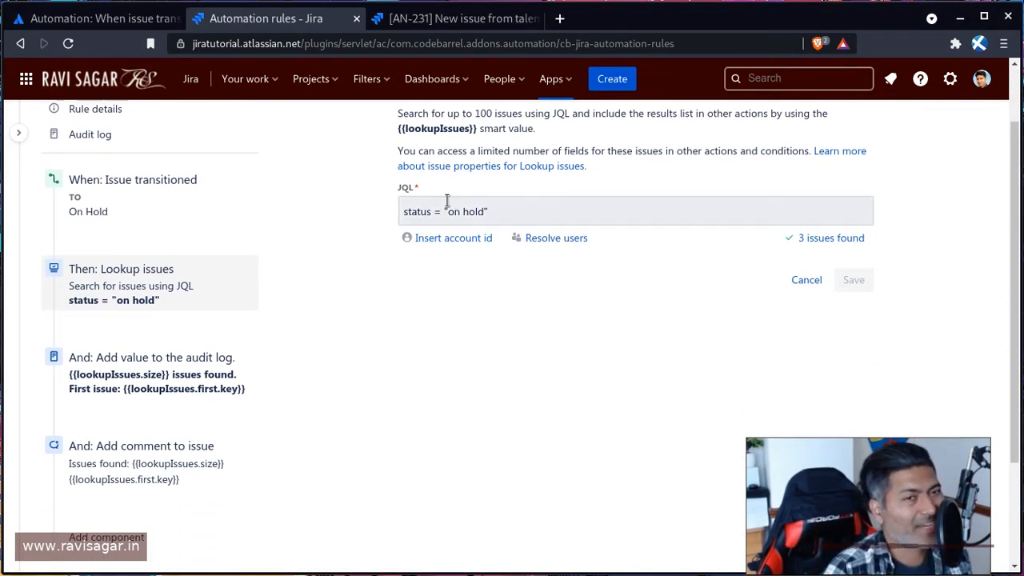
scroll(392, 269, up, 2)
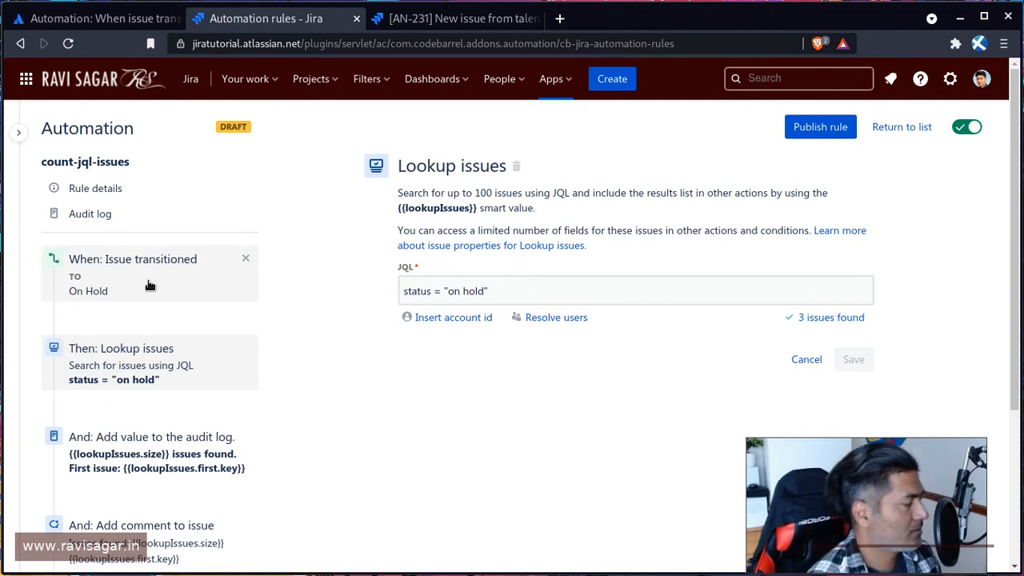
scroll(150, 283, down, 3)
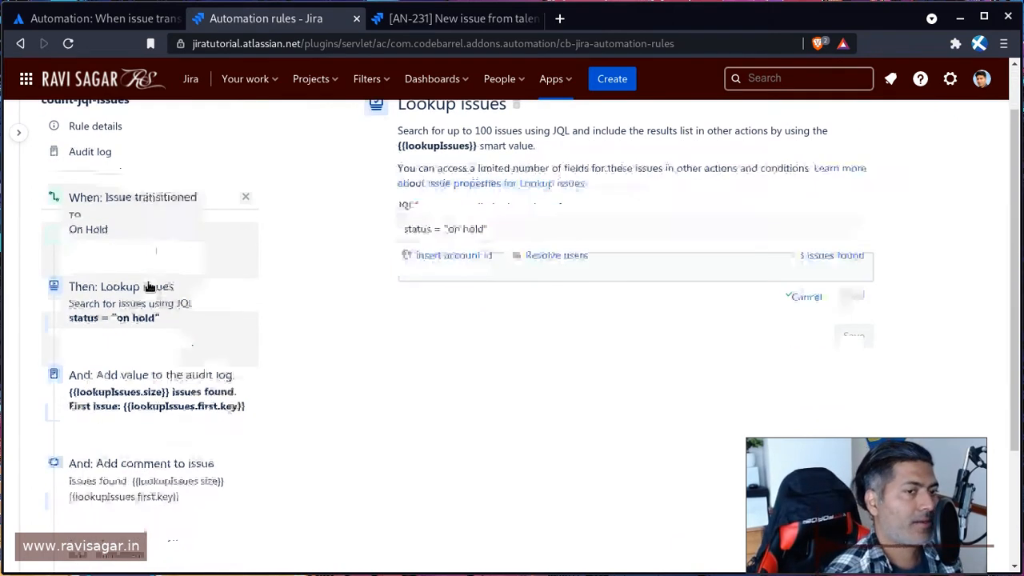
scroll(148, 266, up, 2)
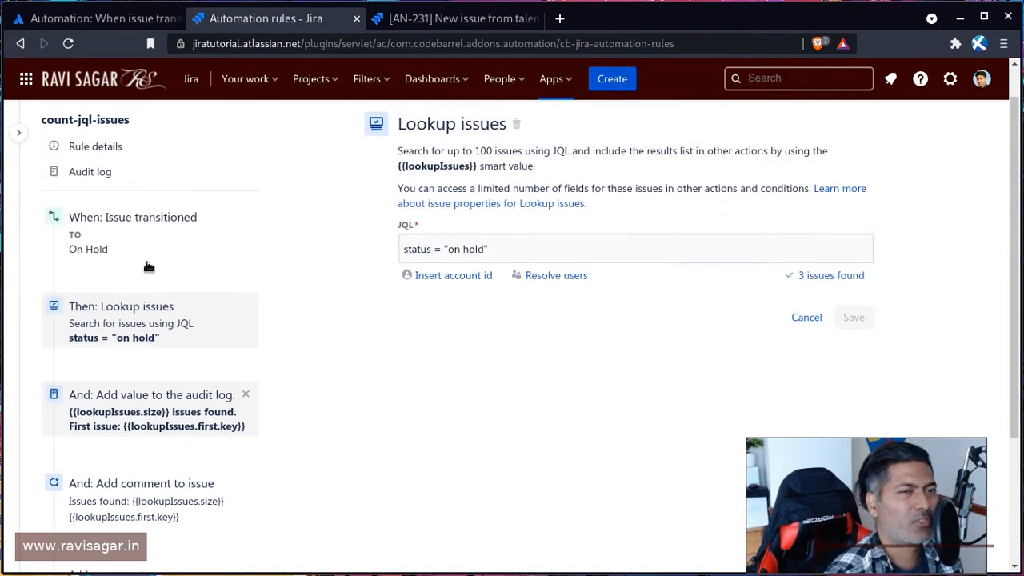
Close the Lookup issues action, inspect the log message of the audit log action, and close it without changes.
click(815, 318)
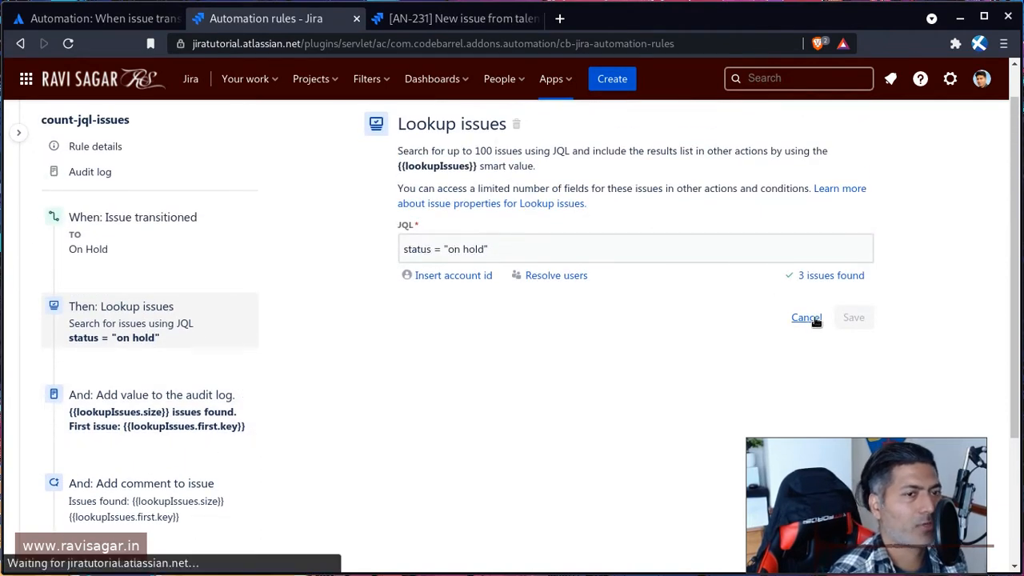
click(180, 413)
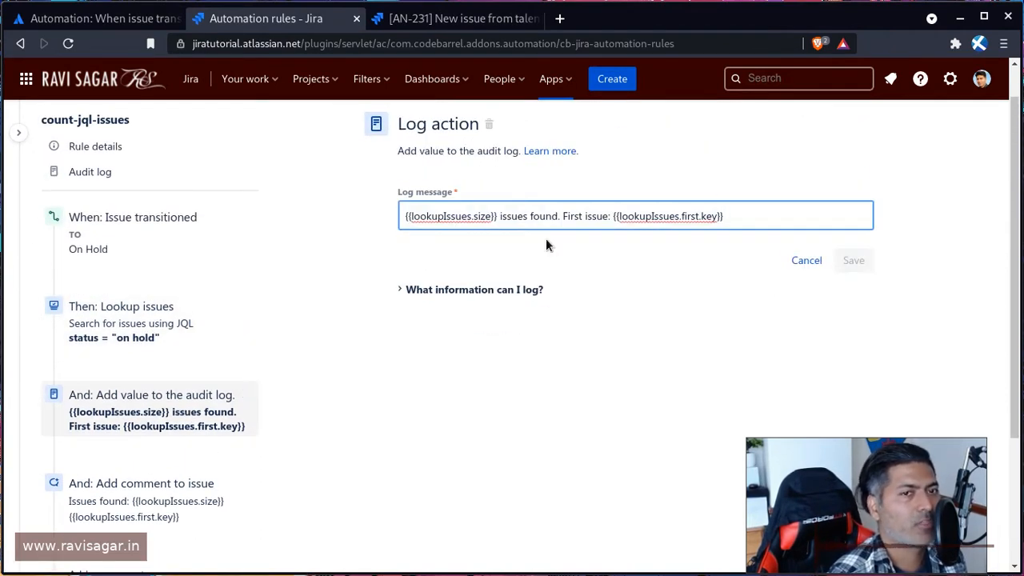
click(806, 260)
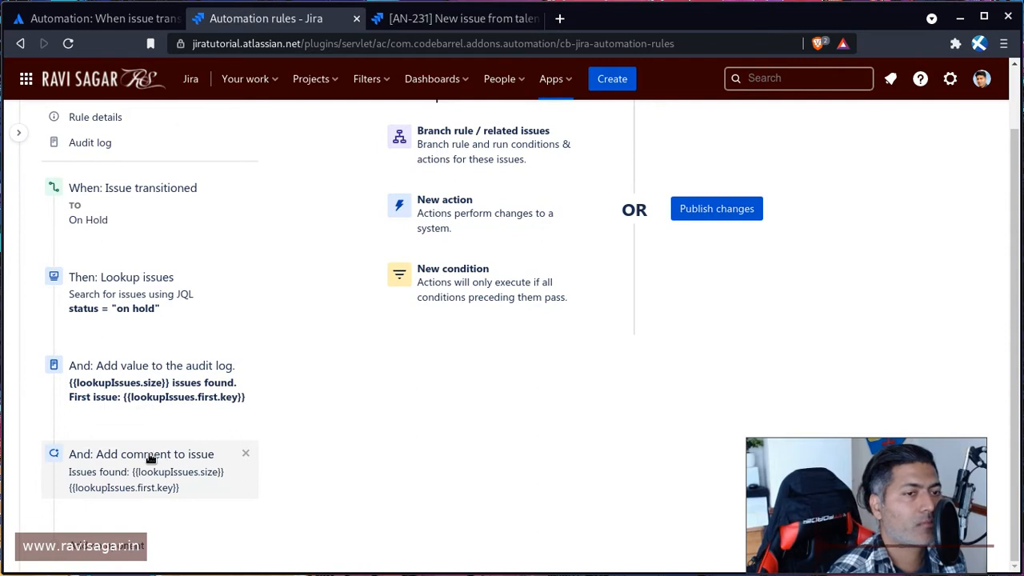
Inspect the {{lookupIssues.first.key}} smart value in the rule's Add comment to issue action, leaving the comment without changes.
click(152, 459)
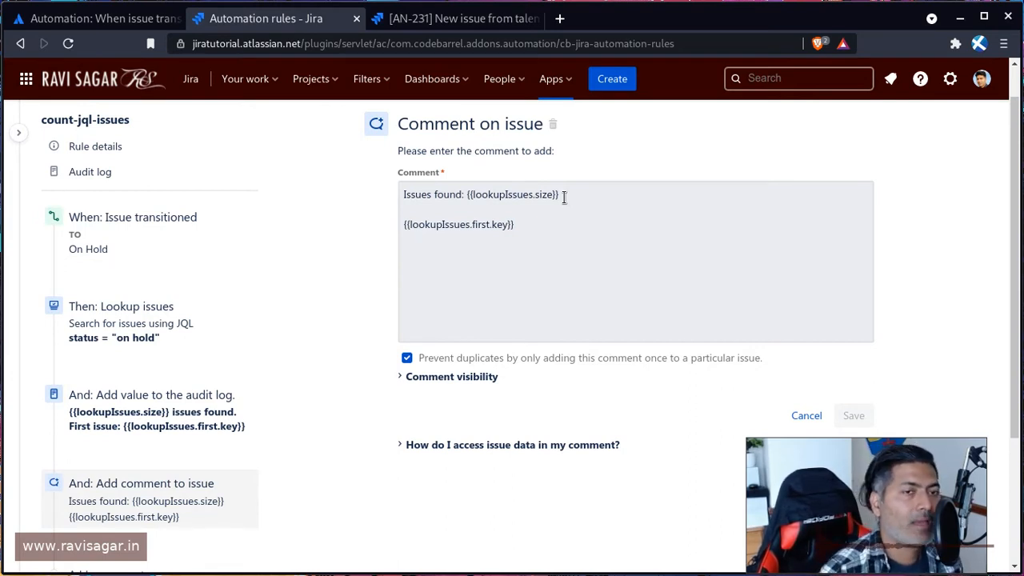
triple_click(472, 223)
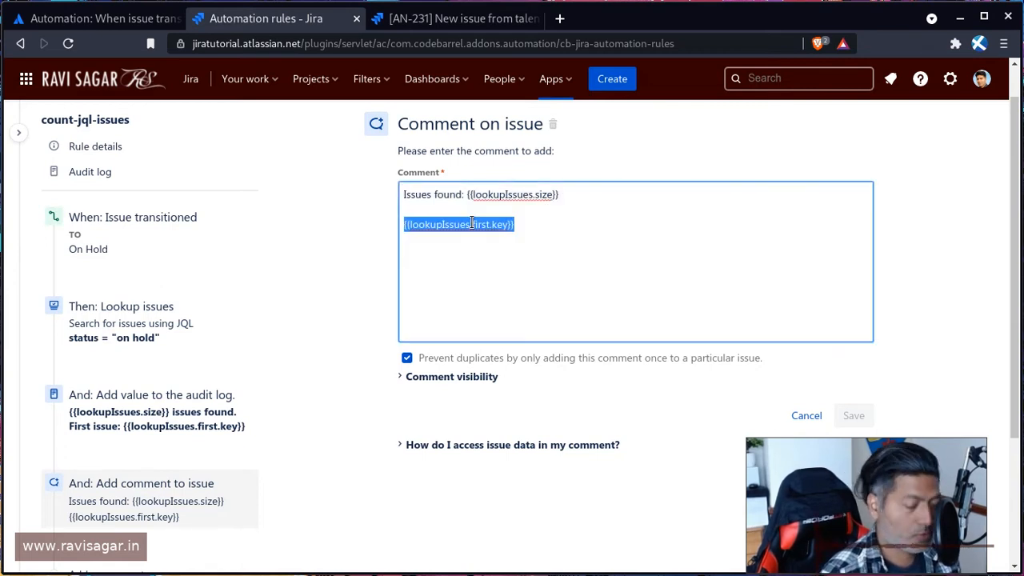
key(ctrl+plus)
key(ctrl+plus)
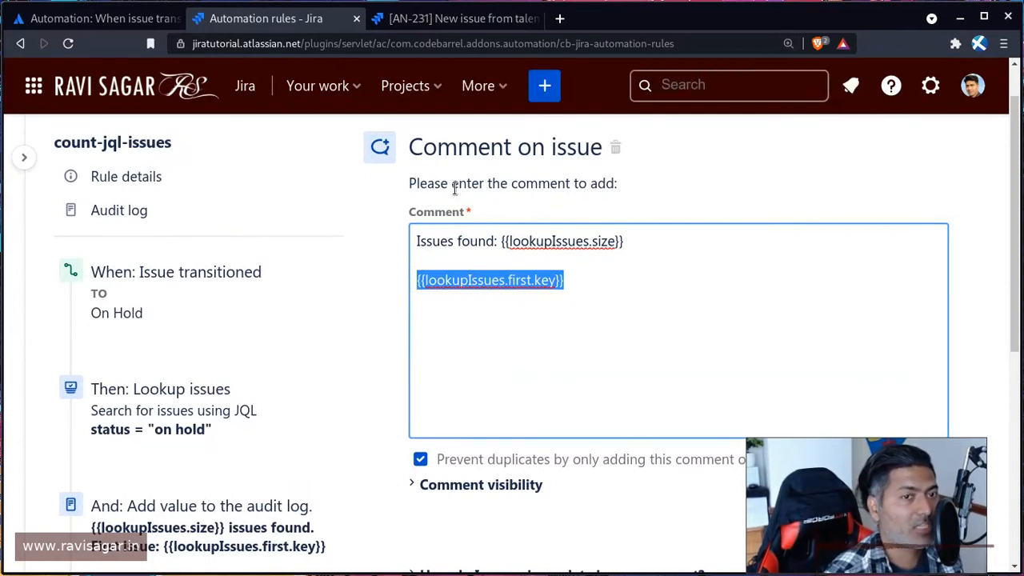
scroll(784, 322, down, 2)
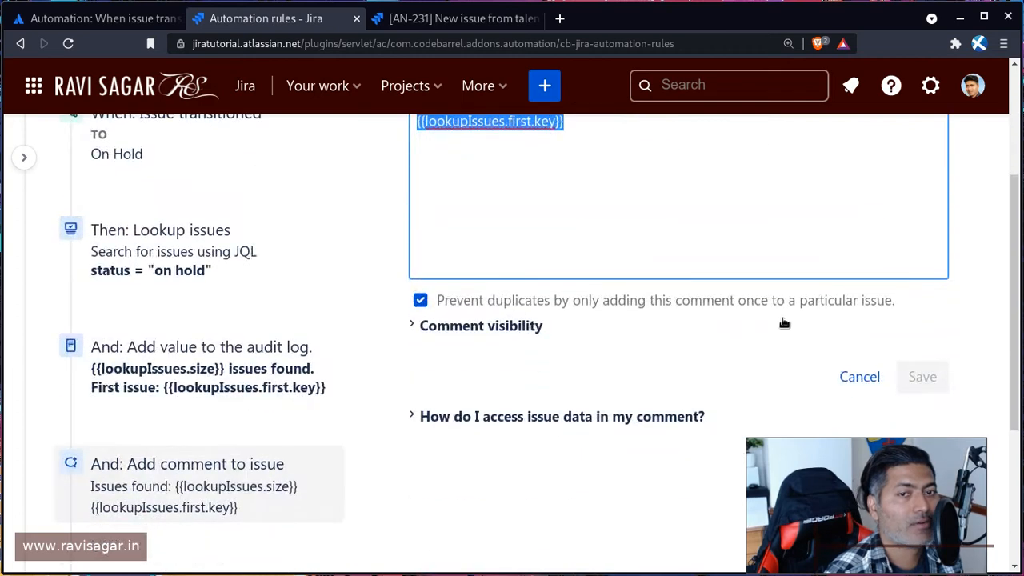
click(849, 376)
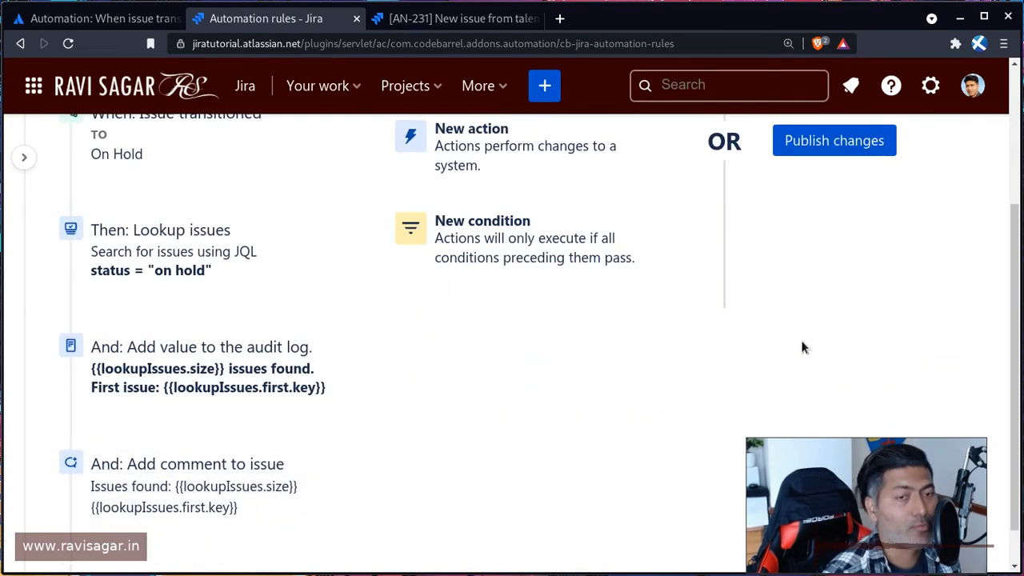
Open the rule's Lookup issues action and validate its JQL query.
key(ctrl+minus)
key(ctrl+minus)
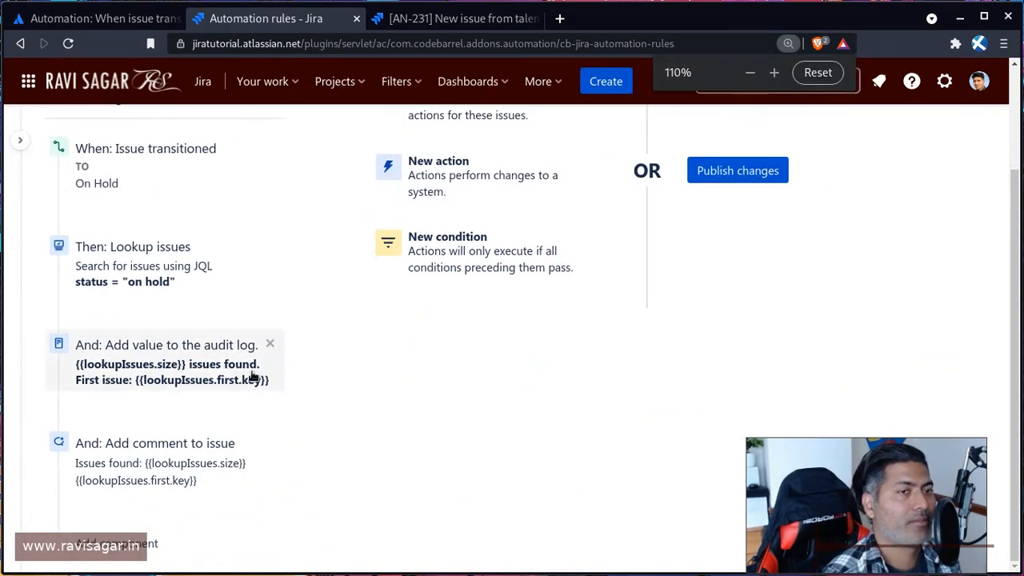
click(151, 281)
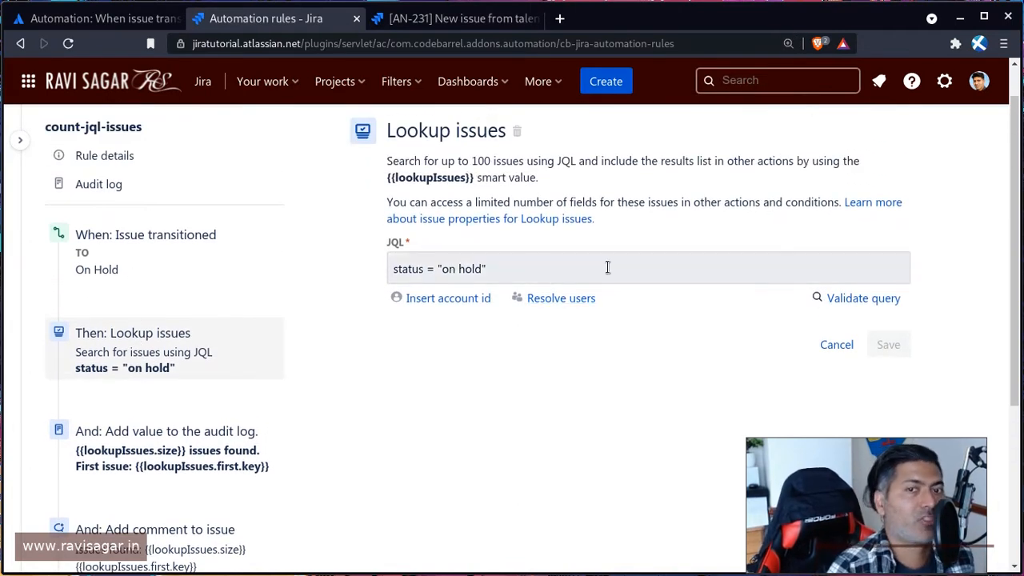
click(840, 298)
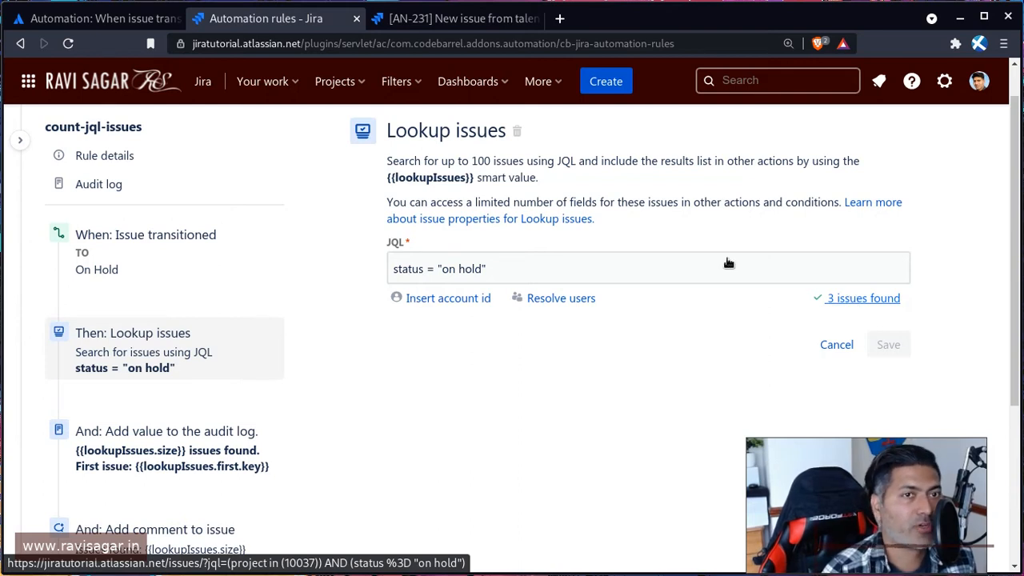
Open issue AN-231 and transition it to To Do.
click(460, 23)
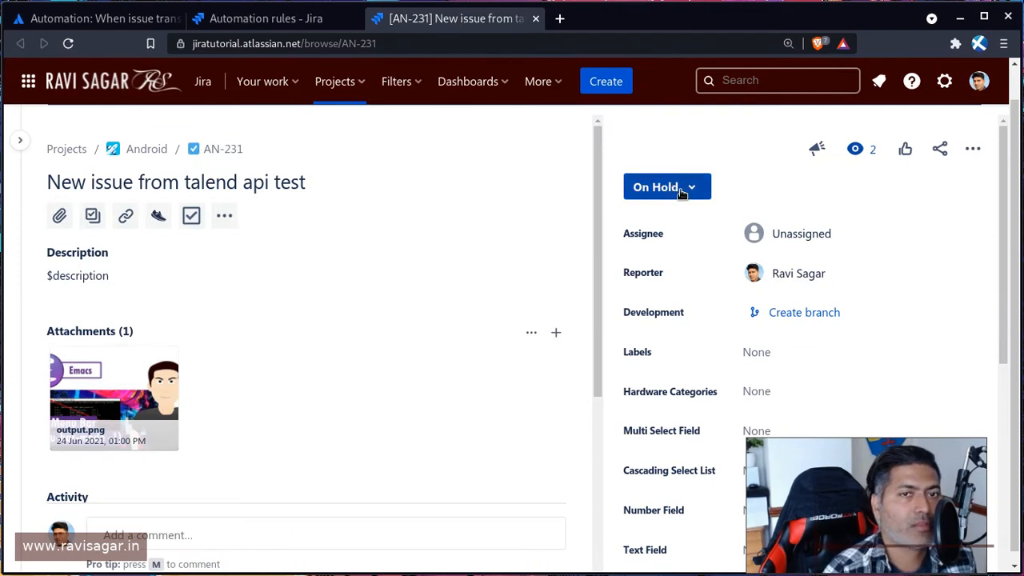
click(681, 190)
click(672, 222)
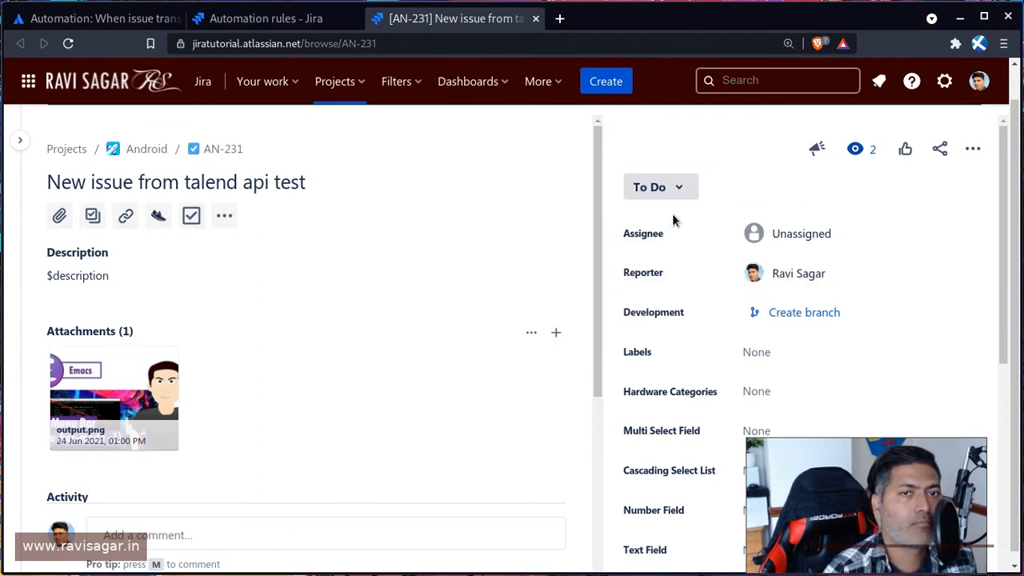
key(super+b)
key(super+b)
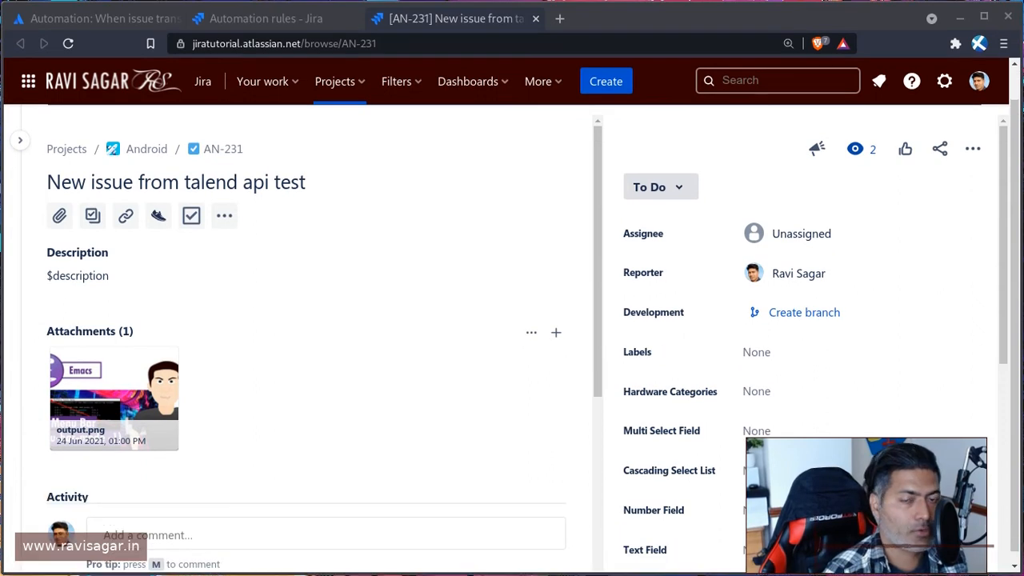
drag(878, 495, 882, 419)
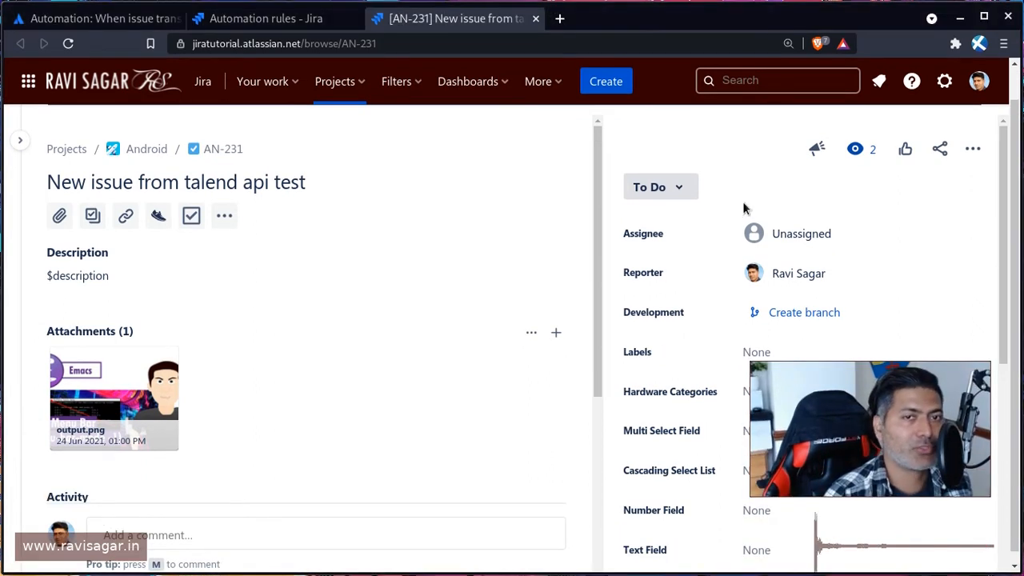
Transition issue AN-231 to On Hold and return to the automation rule's Lookup issues action.
click(680, 197)
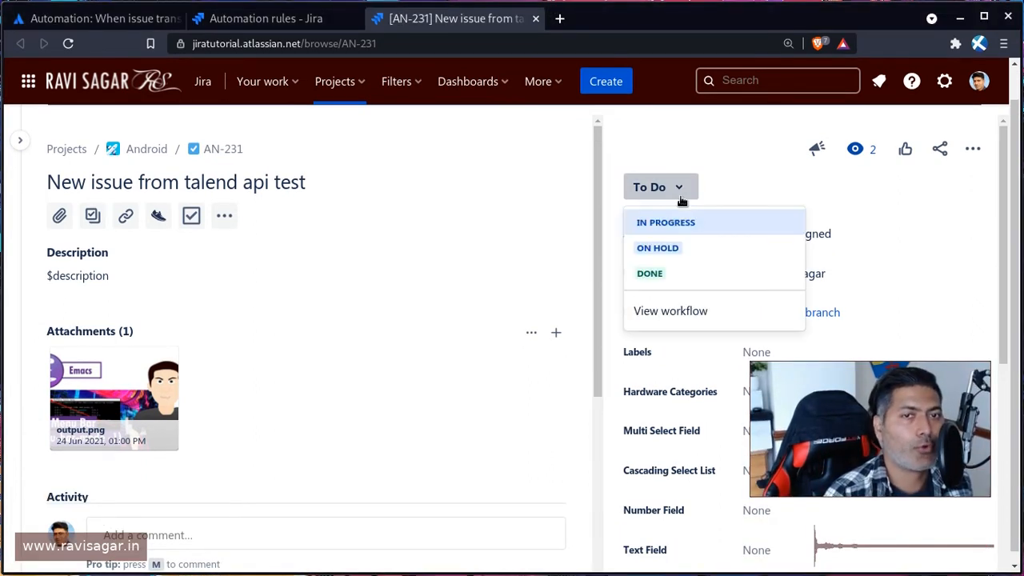
click(661, 247)
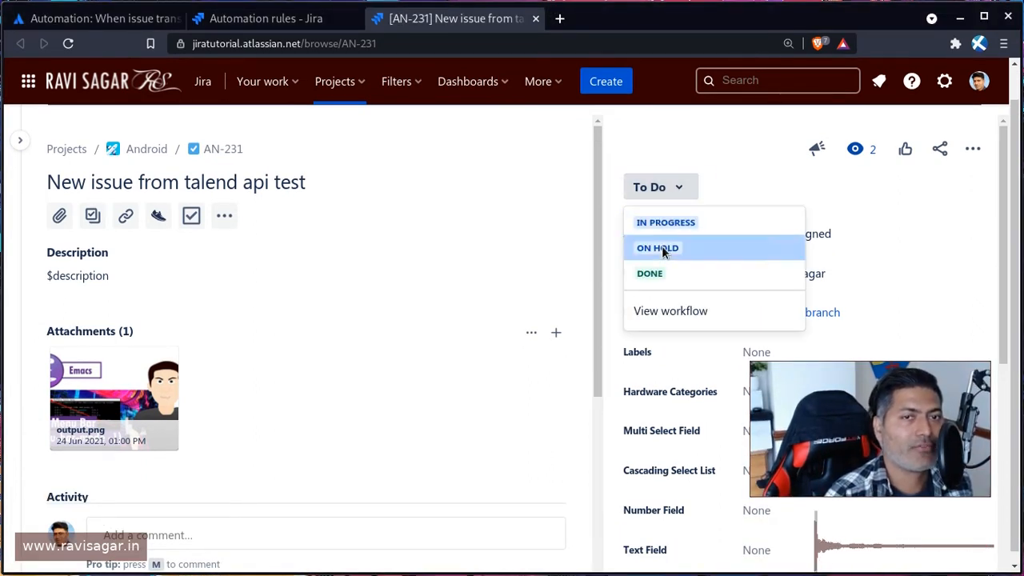
click(248, 19)
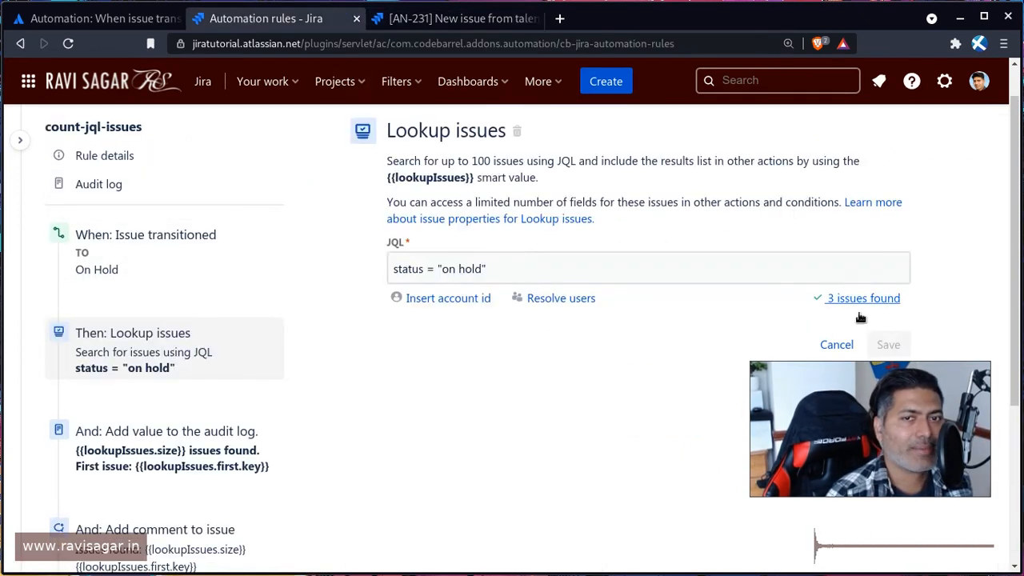
Close the Lookup issues action unchanged, refresh the rule's audit log and examine the action details and associated items of the latest run.
click(836, 344)
click(116, 186)
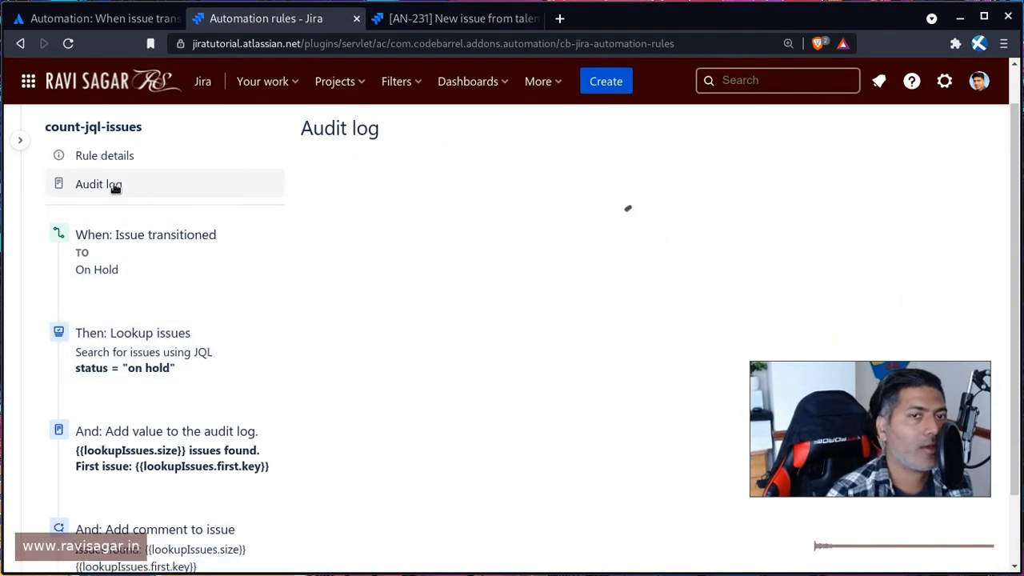
click(884, 154)
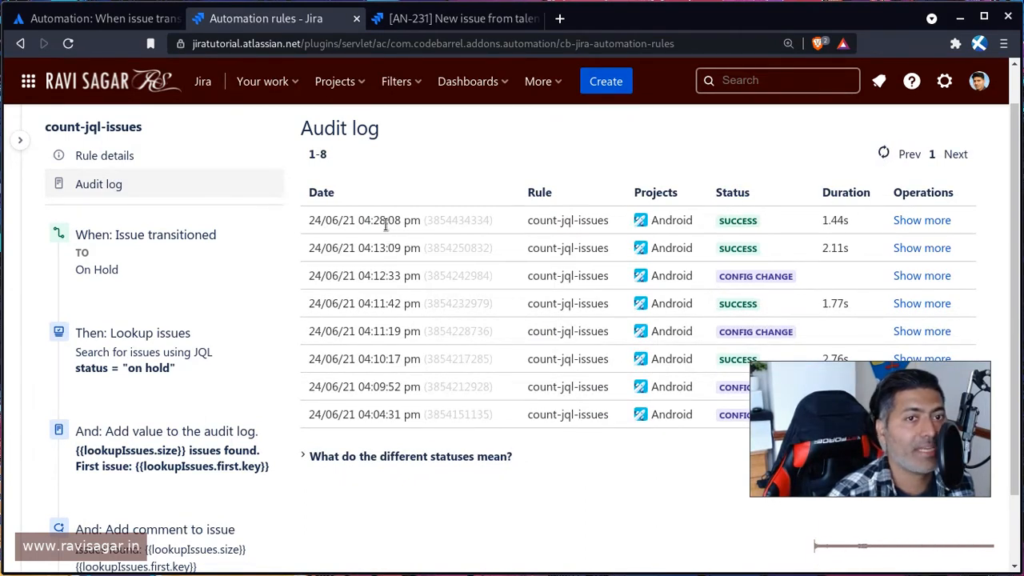
click(922, 220)
scroll(559, 240, down, 2)
drag(443, 190, 547, 192)
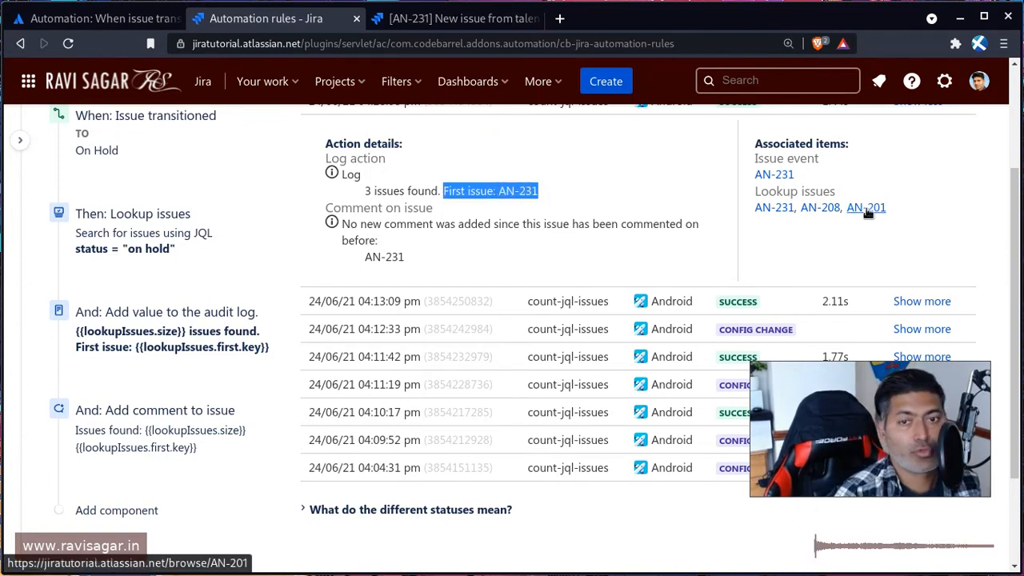
scroll(536, 332, up, 2)
Add a Create variable action between the Issue transitioned trigger and the Lookup issues action.
mouse_move(143, 340)
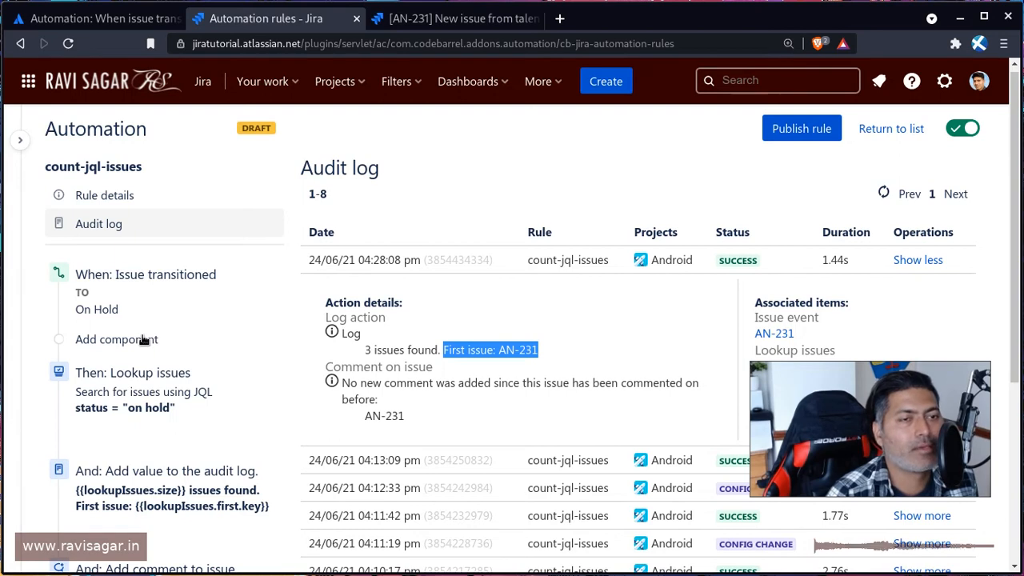
click(854, 415)
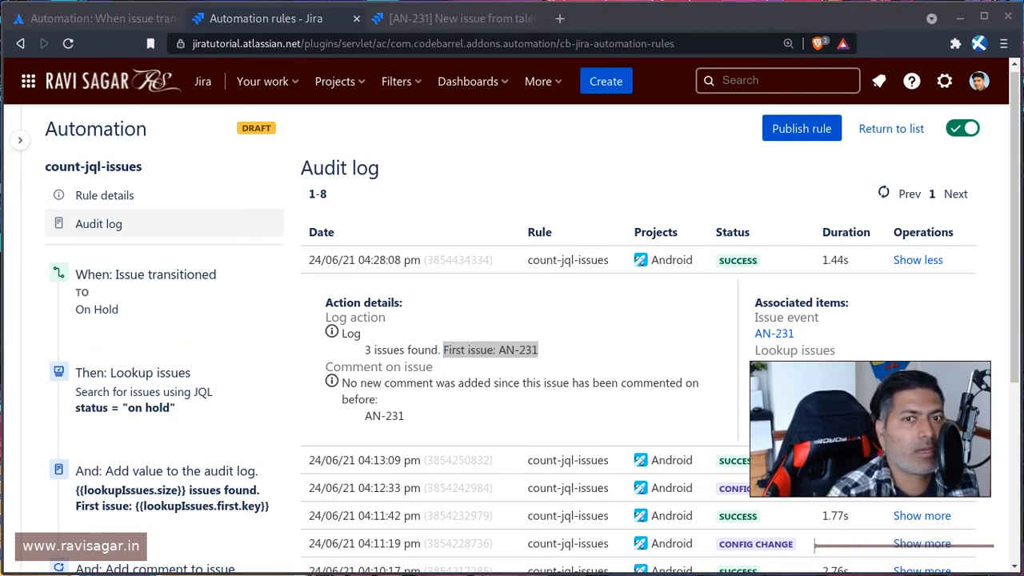
click(149, 343)
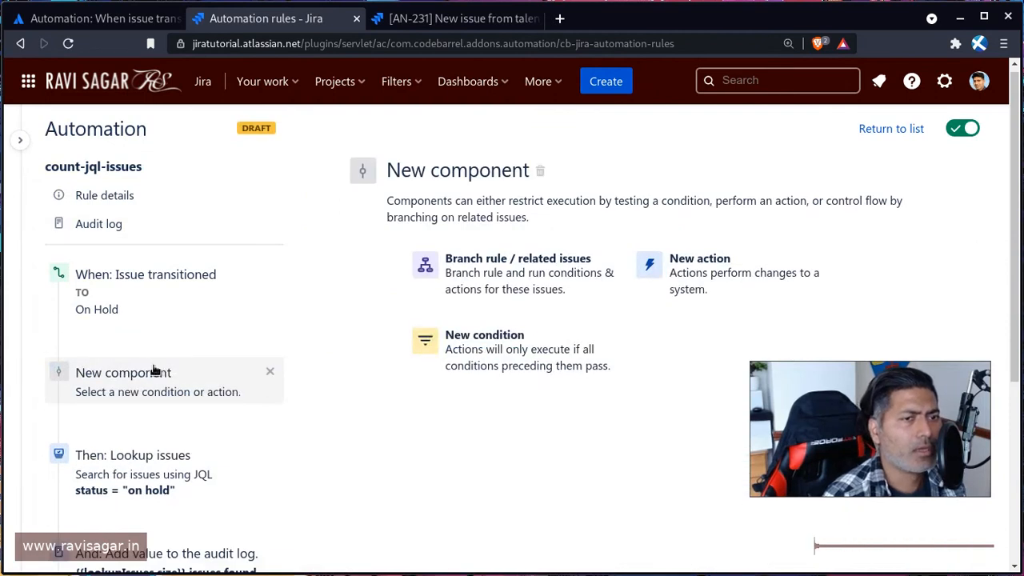
click(742, 275)
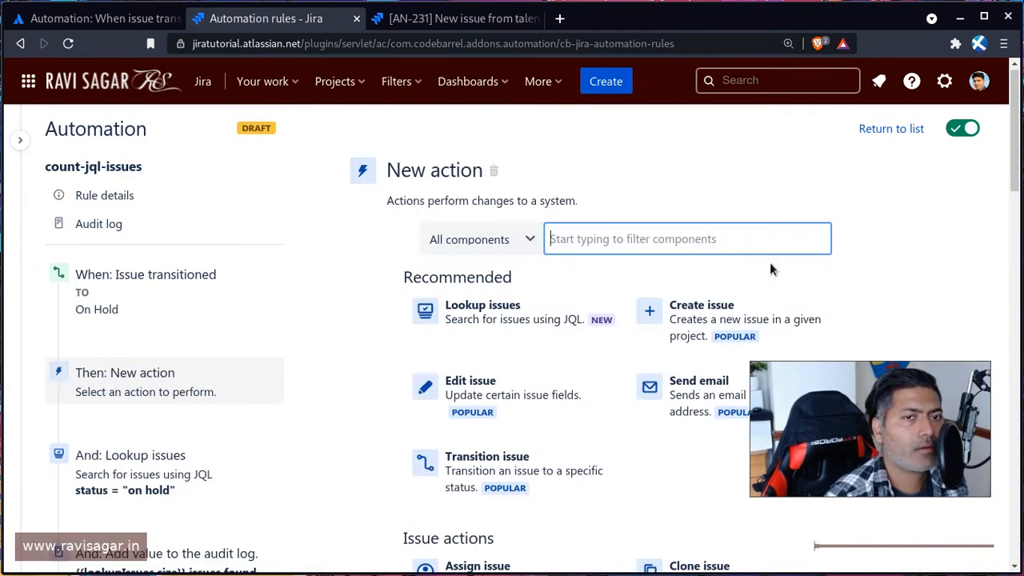
text(var)
click(496, 302)
Name the new variable firstIssueKey.
click(473, 331)
text(issueKy)
key(BackSpace)
key(BackSpace)
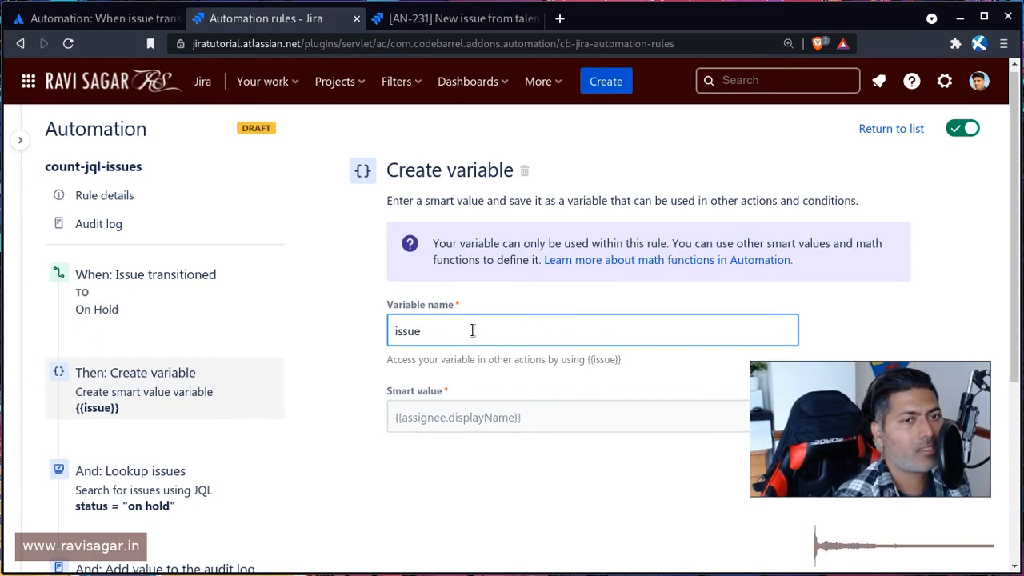
key(BackSpace)
key(BackSpace)
key(BackSpace)
key(BackSpace)
key(BackSpace)
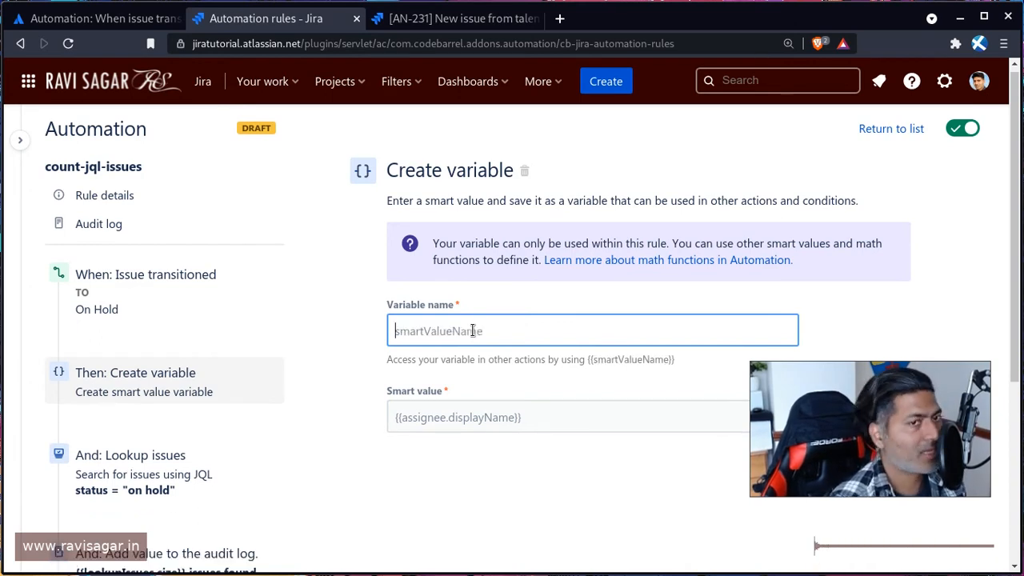
text(firstIs)
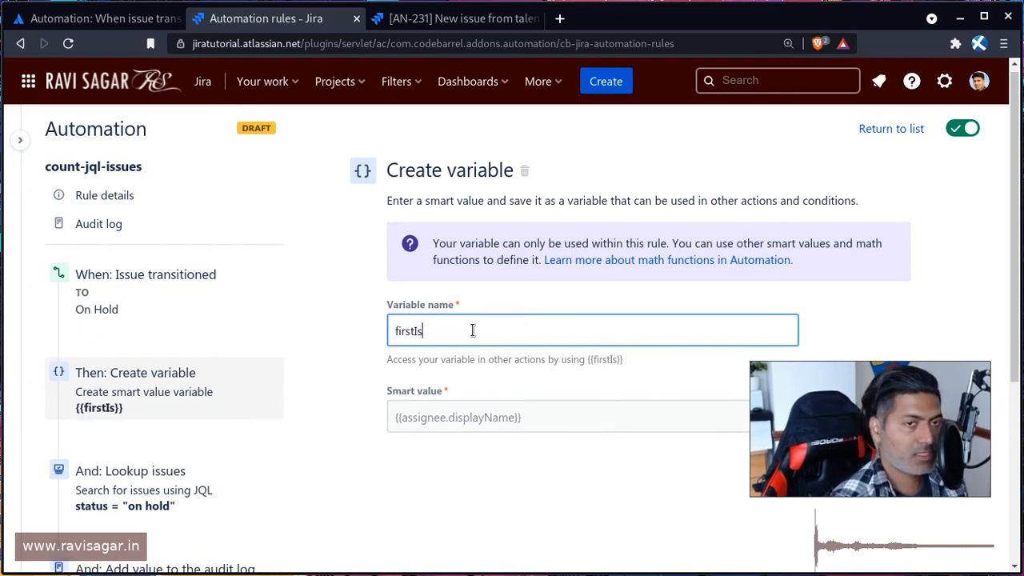
text(sueKey)
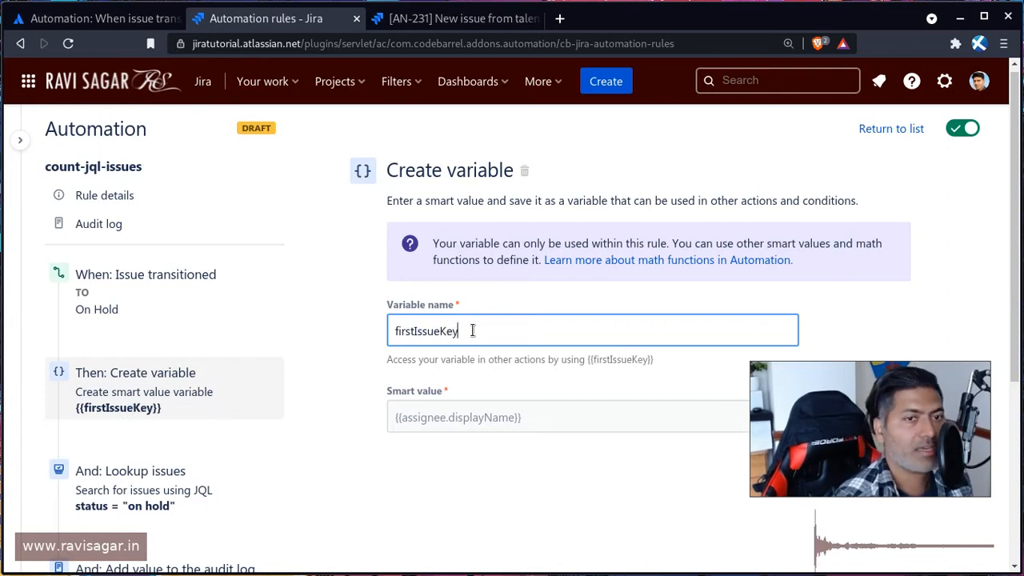
Set the firstIssueKey variable's smart value to null and save the action.
click(446, 415)
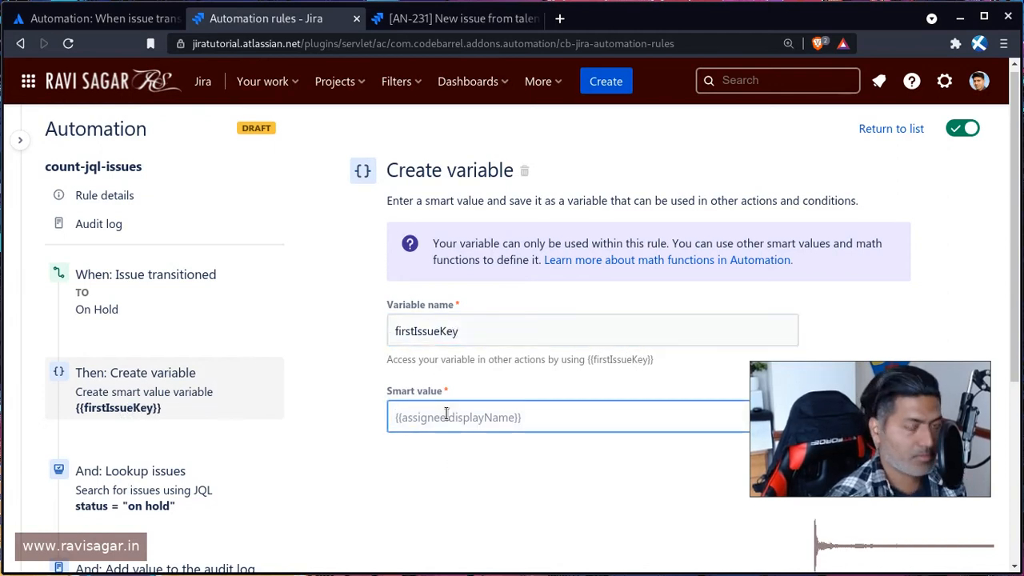
text(null)
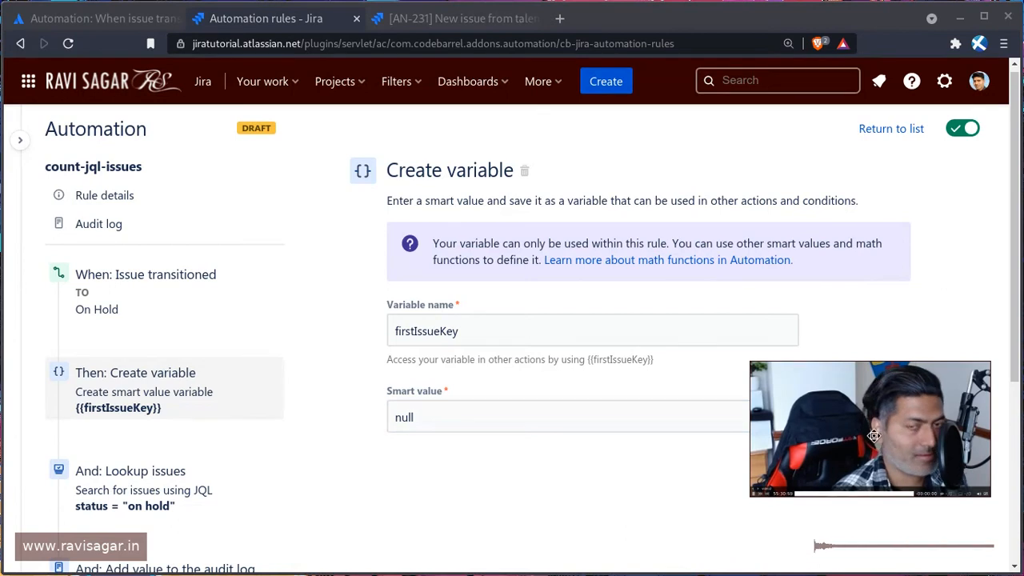
drag(874, 419, 870, 469)
scroll(762, 270, down, 3)
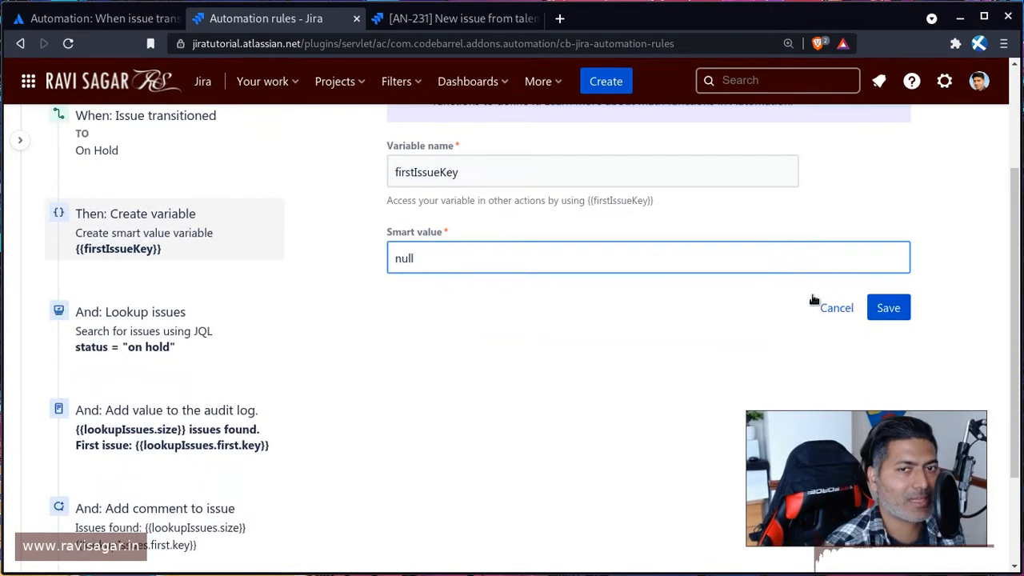
click(888, 310)
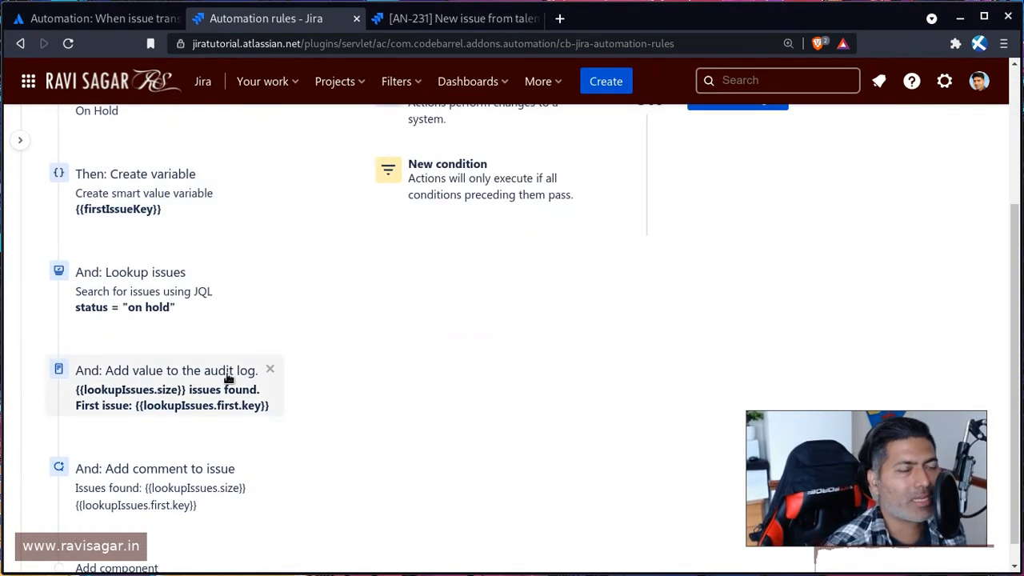
Copy the {{lookupIssues.first.key}} smart value from the audit log action's message and close that action without changes.
click(170, 397)
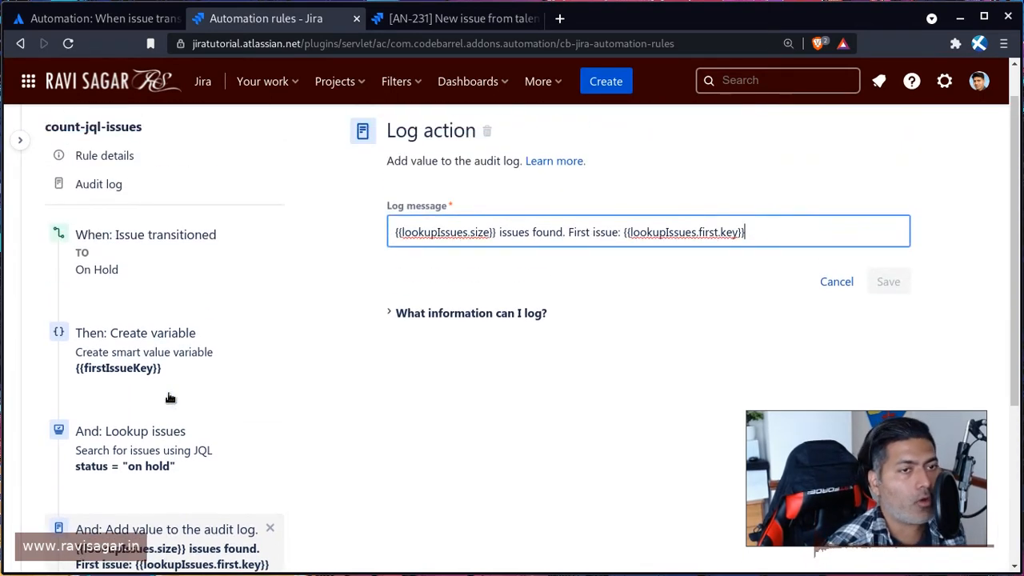
scroll(169, 398, down, 2)
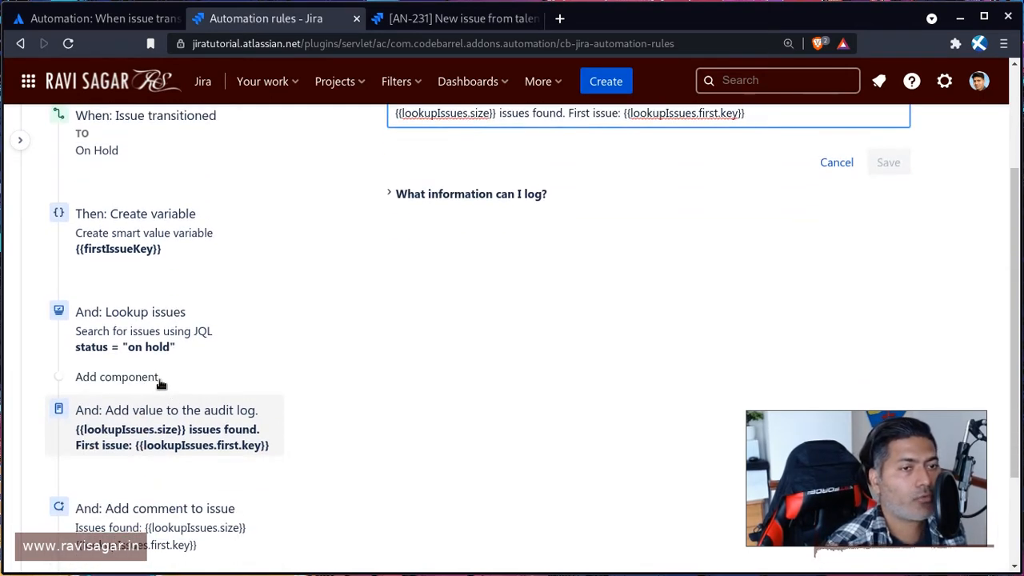
click(157, 479)
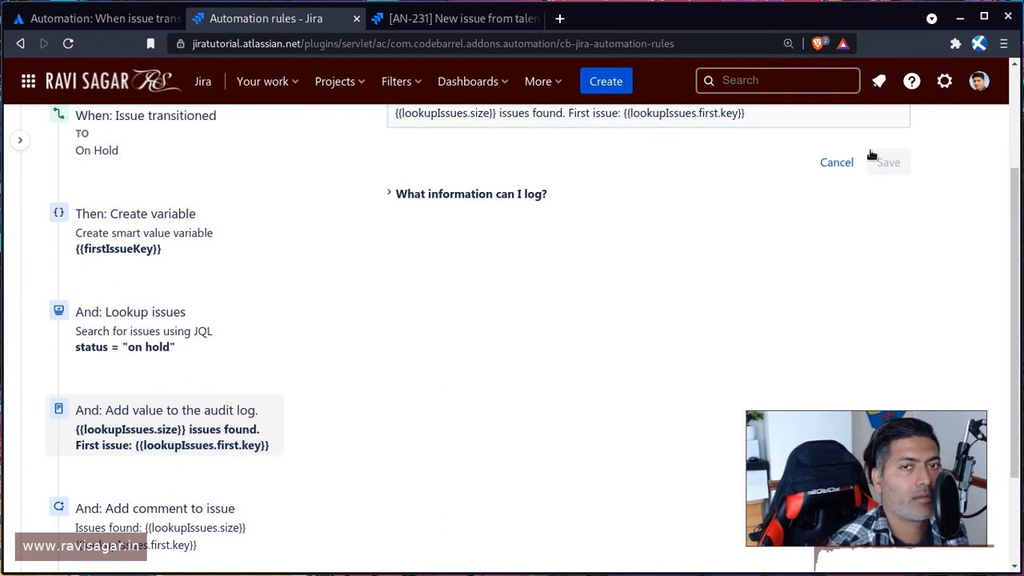
scroll(800, 204, up, 1)
drag(744, 192, 624, 192)
key(ctrl+c)
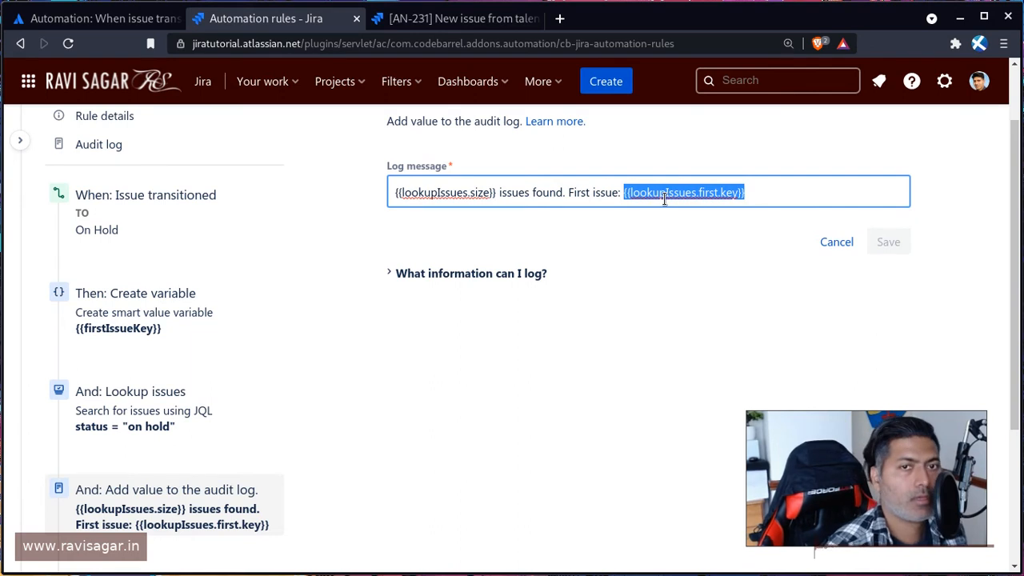
click(825, 241)
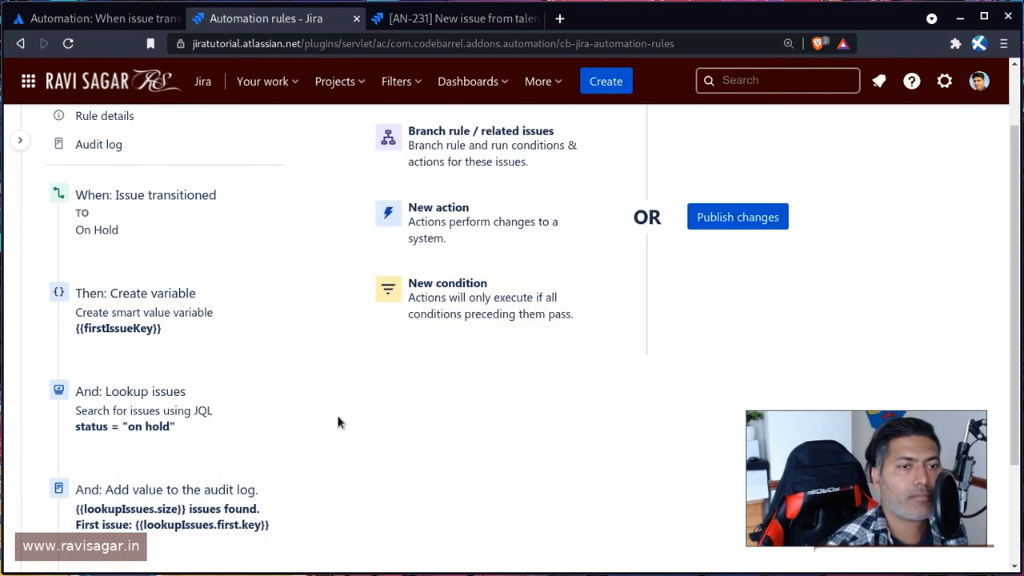
Add a second Create variable action between the audit log action and the Add comment to issue action.
scroll(336, 422, down, 2)
click(142, 414)
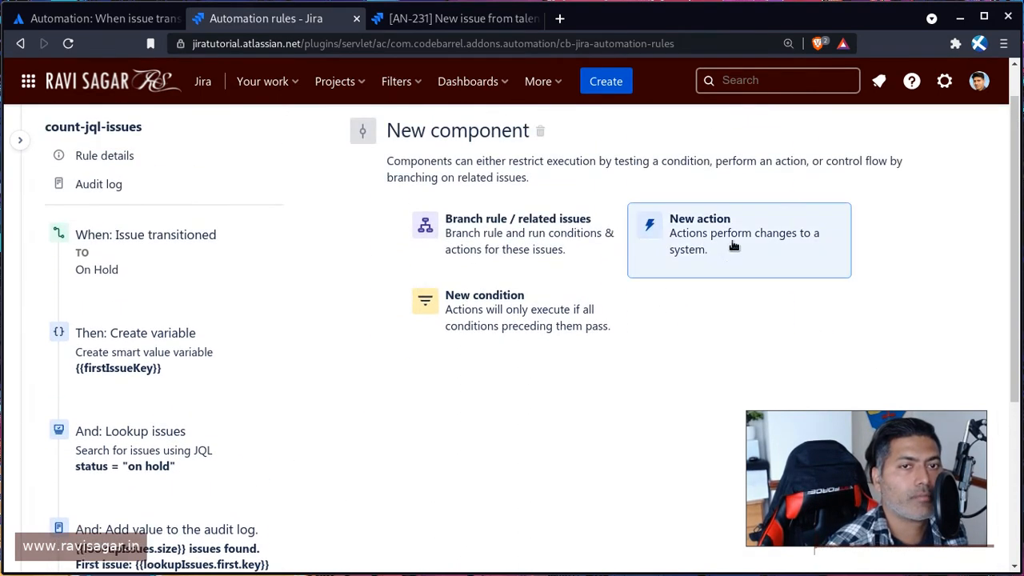
click(743, 233)
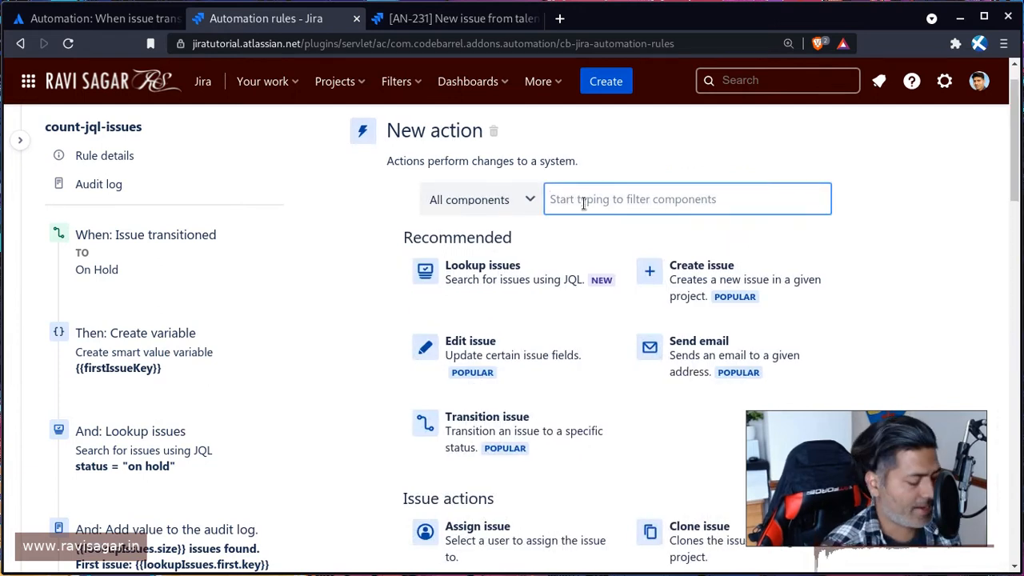
text(var)
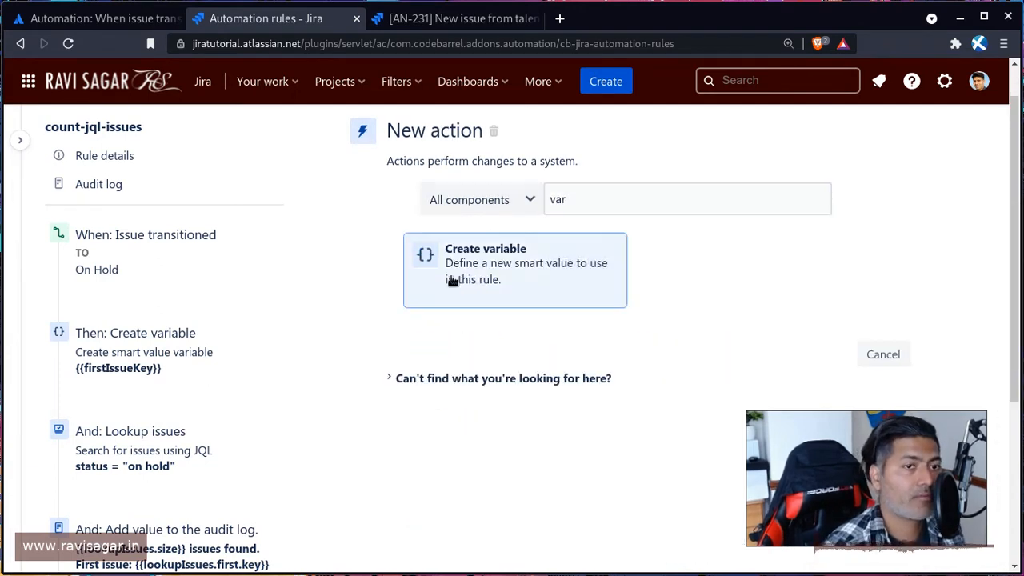
click(451, 280)
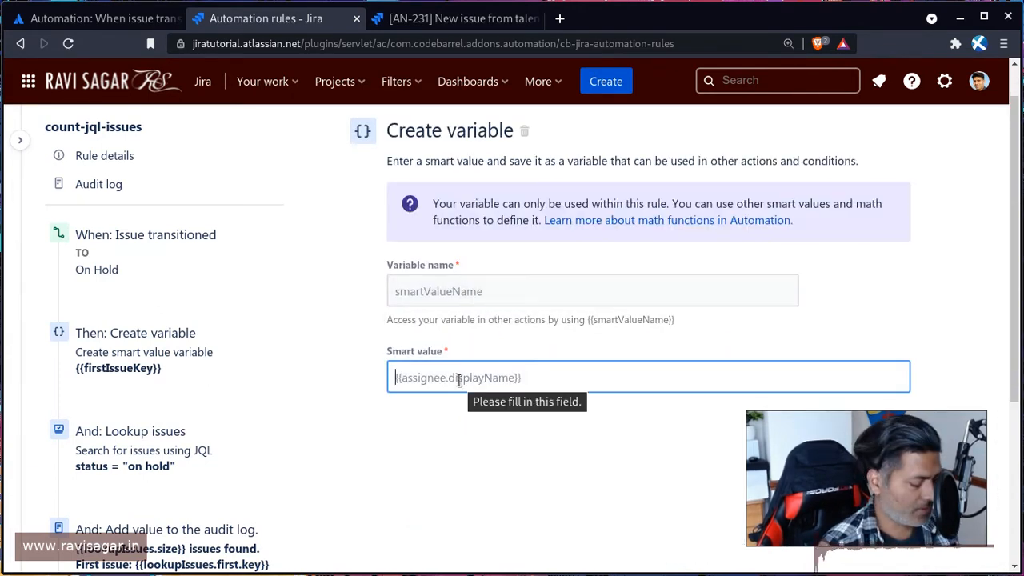
Set the second variable's smart value to {{lookupIssues.first.key}}, name it firstIssueKey and save the action.
key(ctrl+v)
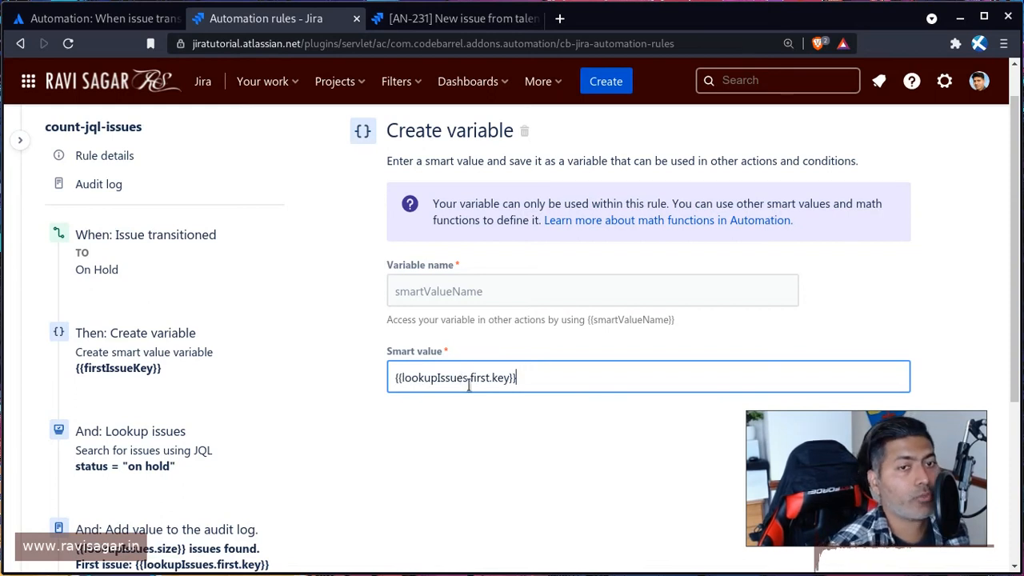
click(459, 293)
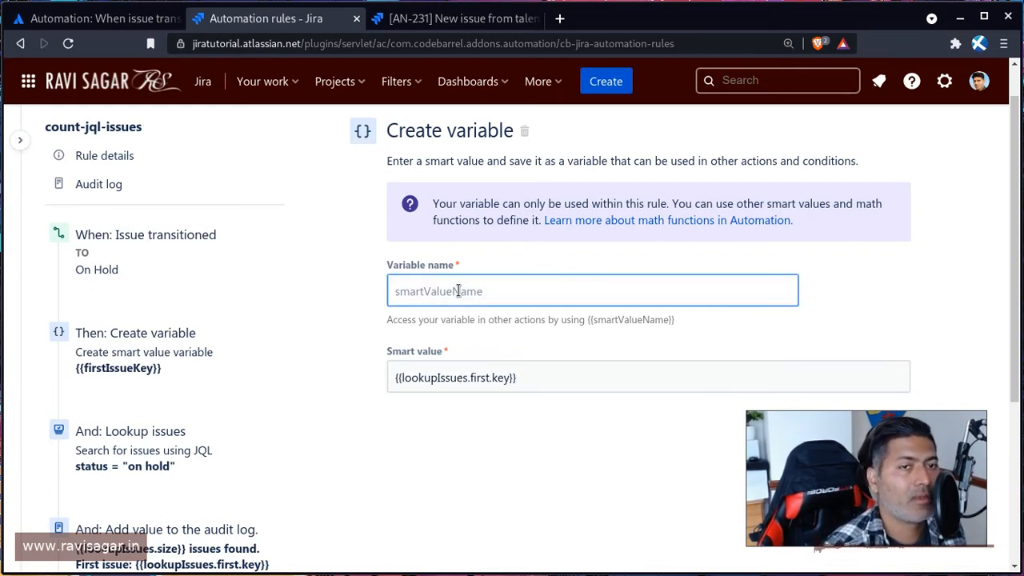
text(first)
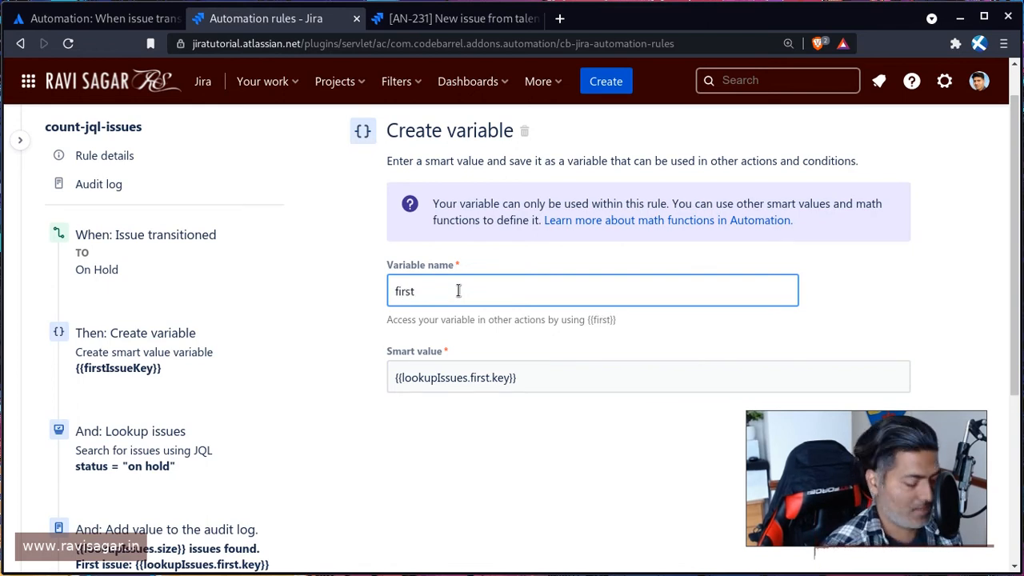
text(IssueKey)
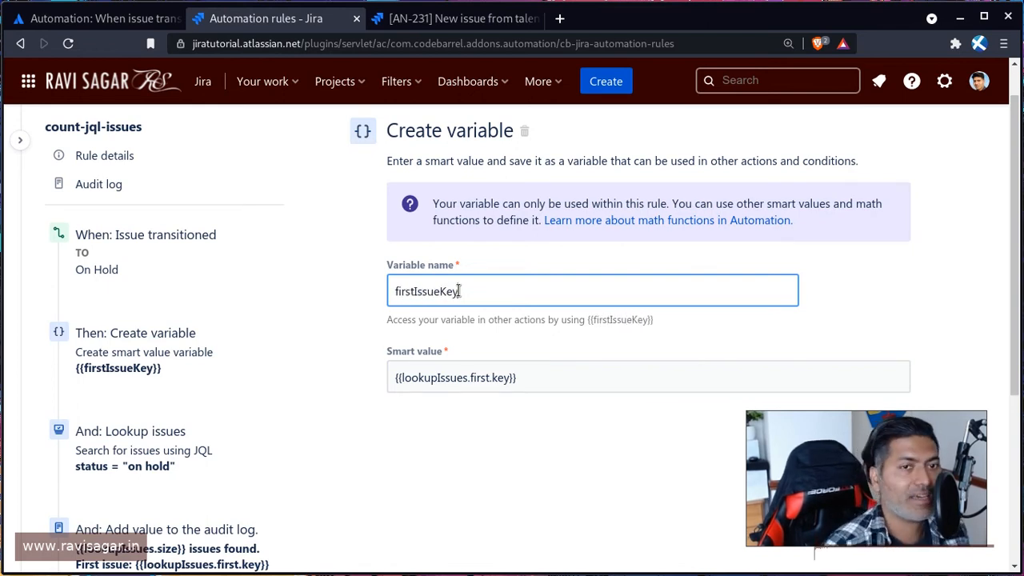
scroll(633, 288, down, 2)
click(886, 308)
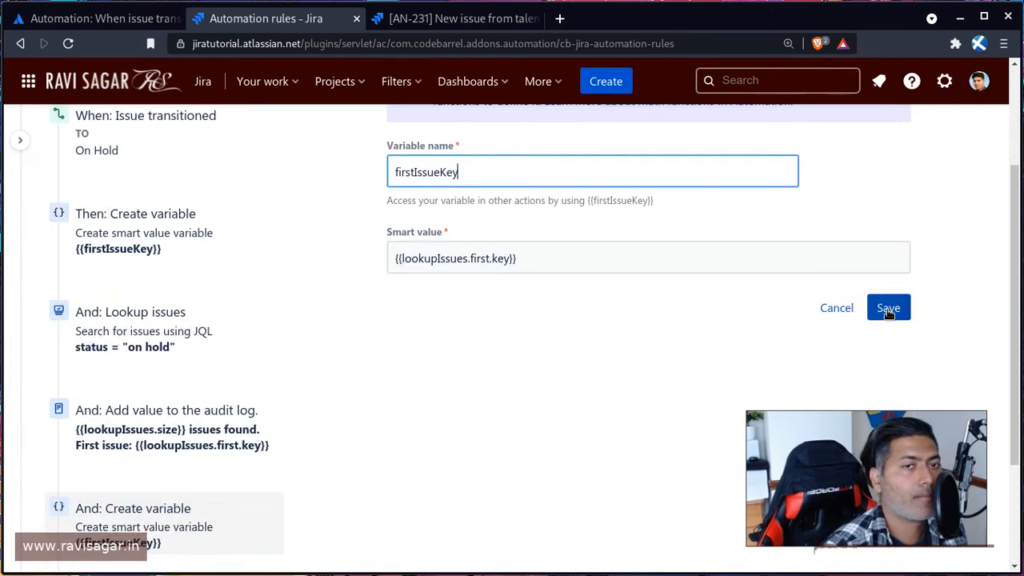
Add a Log action at the end of the rule, after the Add comment to issue action.
scroll(443, 339, down, 2)
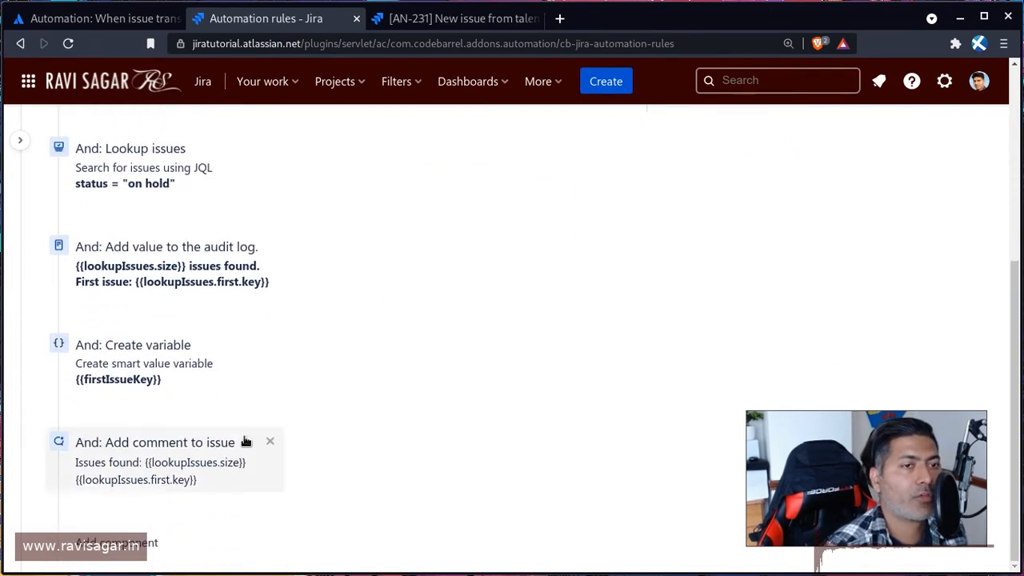
scroll(246, 439, up, 5)
mouse_move(246, 400)
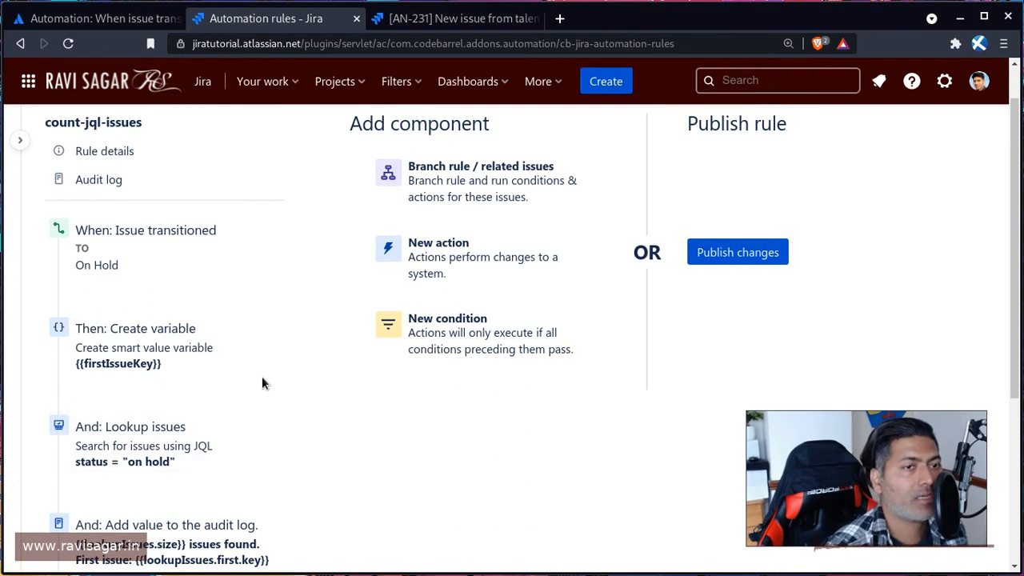
scroll(270, 376, down, 5)
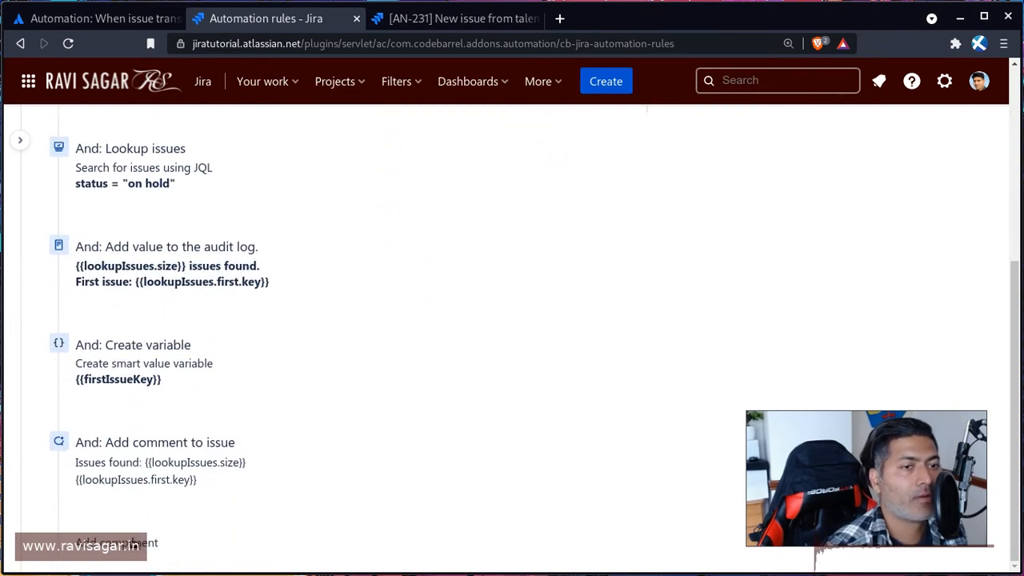
scroll(178, 368, up, 1)
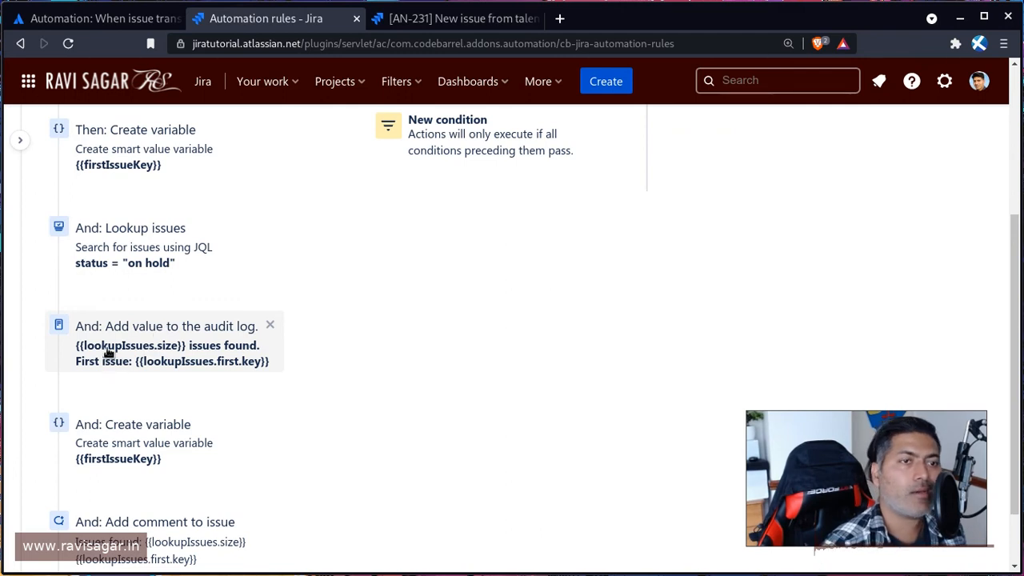
scroll(108, 353, down, 1)
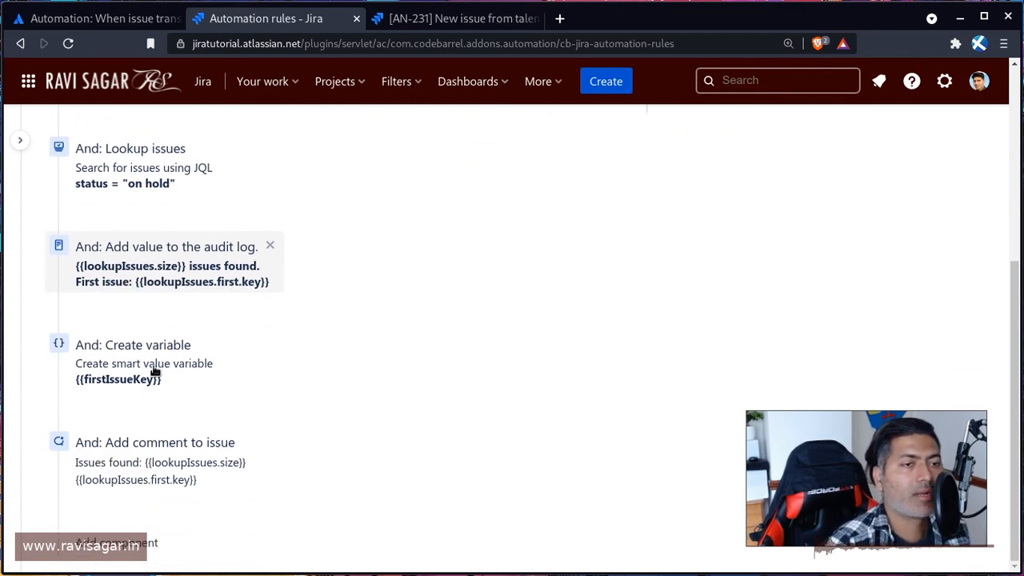
click(115, 544)
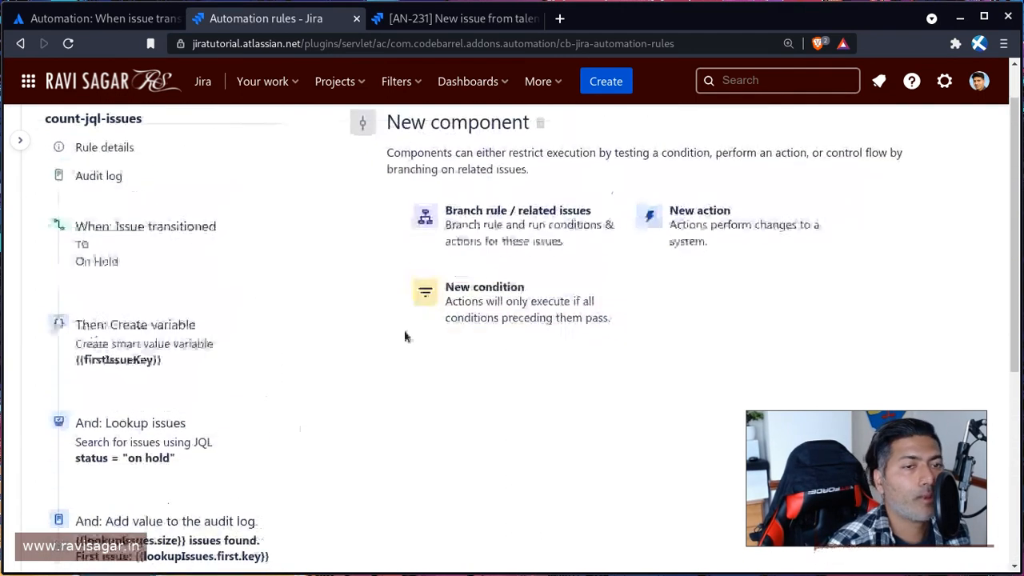
click(711, 232)
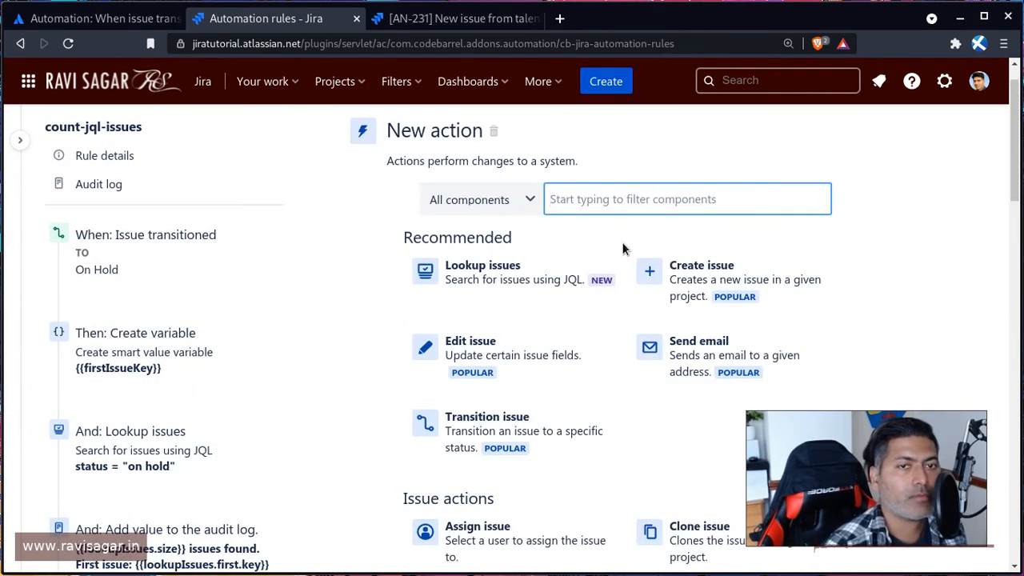
scroll(677, 261, down, 3)
scroll(679, 263, up, 2)
scroll(678, 262, down, 2)
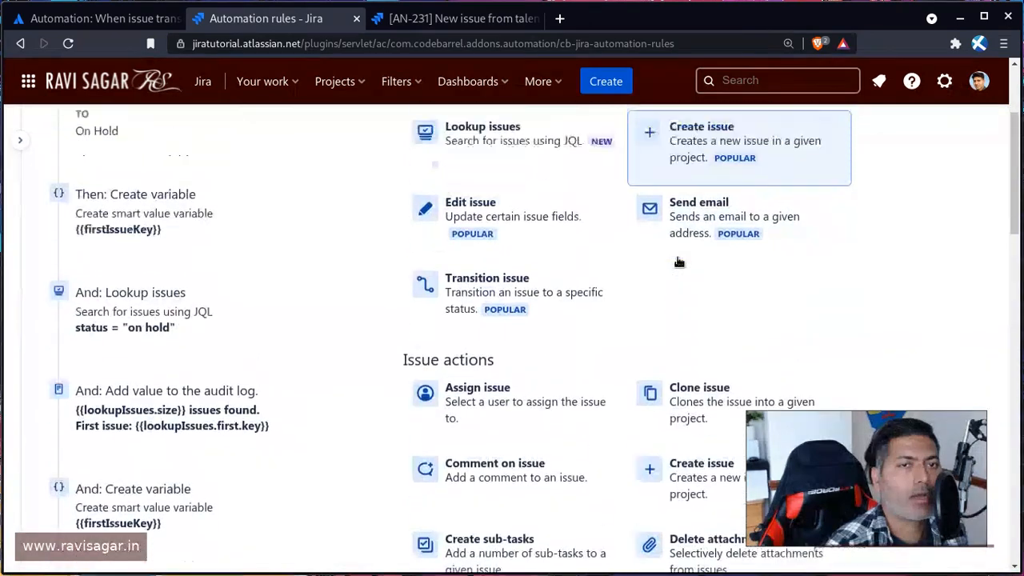
scroll(679, 262, up, 3)
text(log)
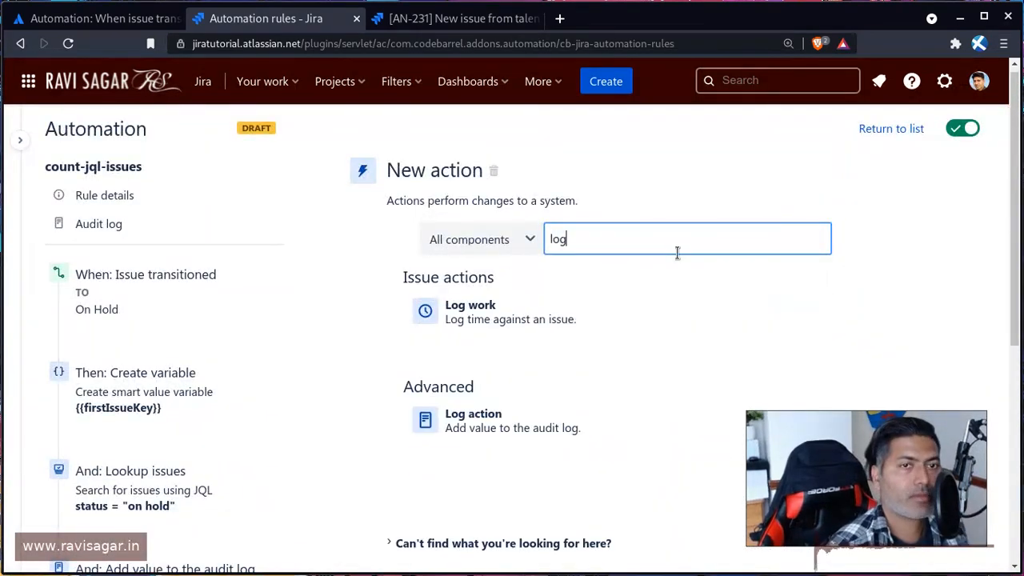
click(448, 426)
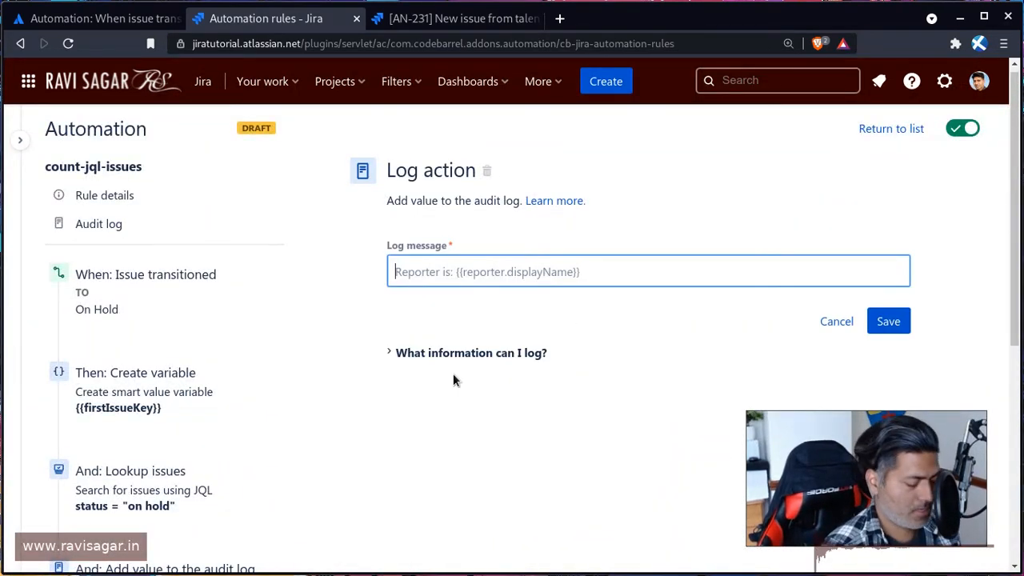
Set the log message to "Issue key from variable: {{firstIssueKey}}" and save the action.
text(ISsue)
key(BackSpace)
key(BackSpace)
key(BackSpace)
key(BackSpace)
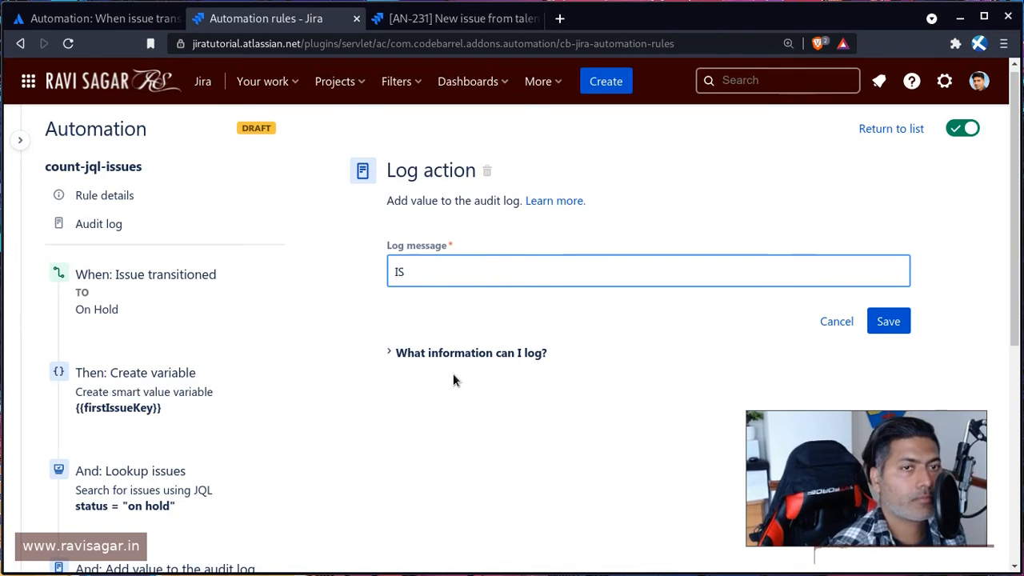
key(BackSpace)
text(ssue ket)
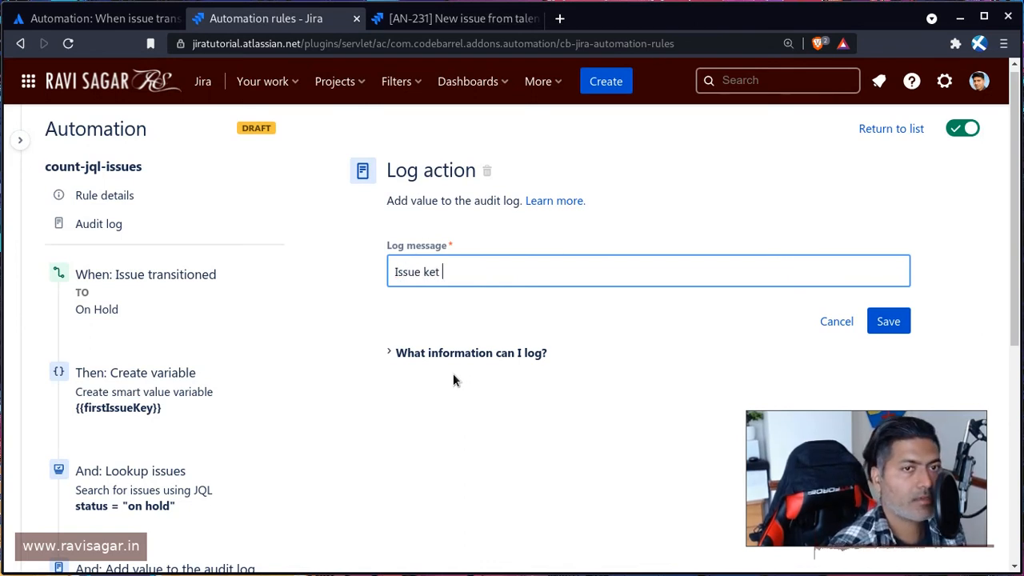
key(BackSpace)
key(BackSpace)
text(y from )
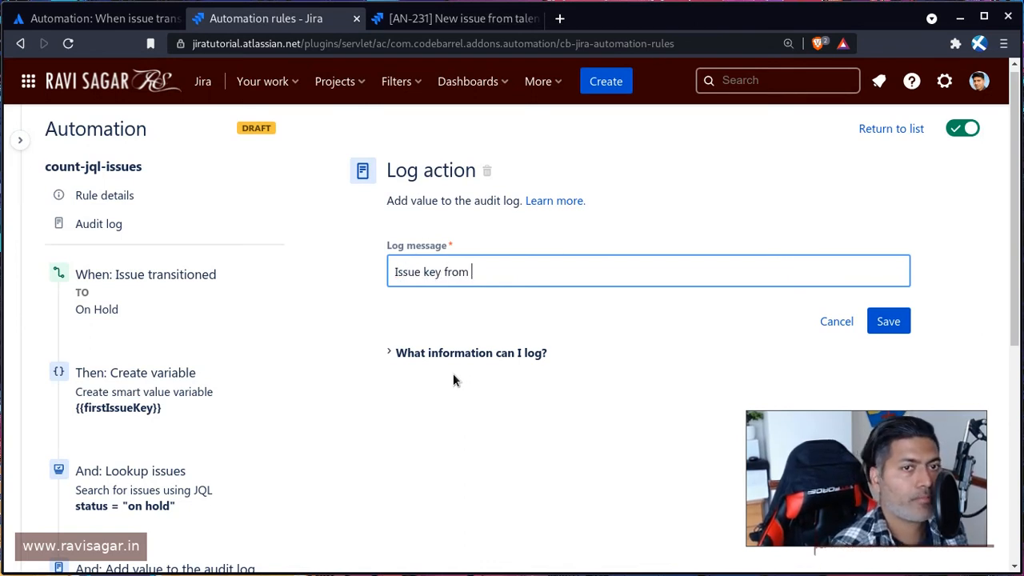
text(variable: )
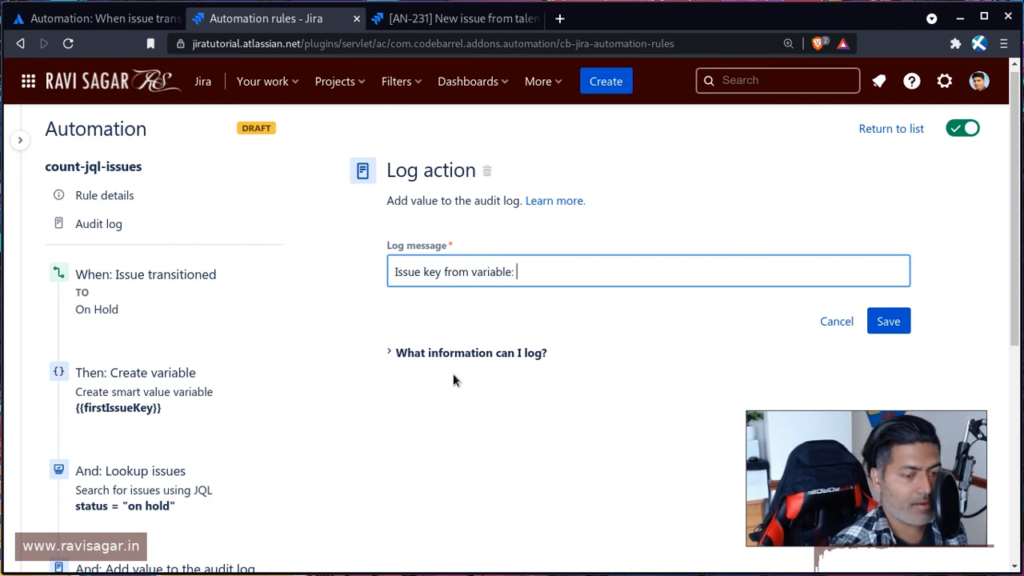
text({{)
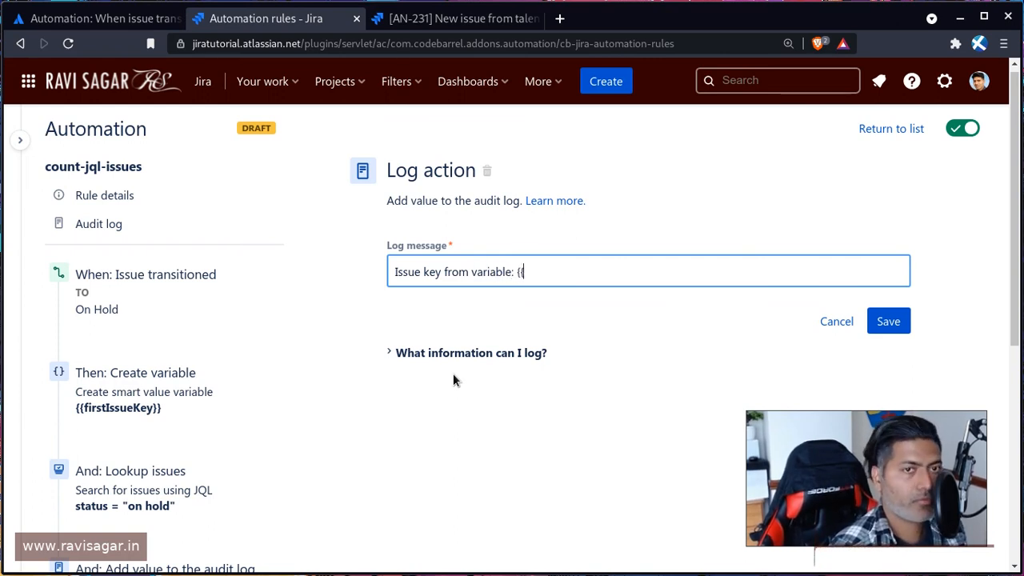
text(firs)
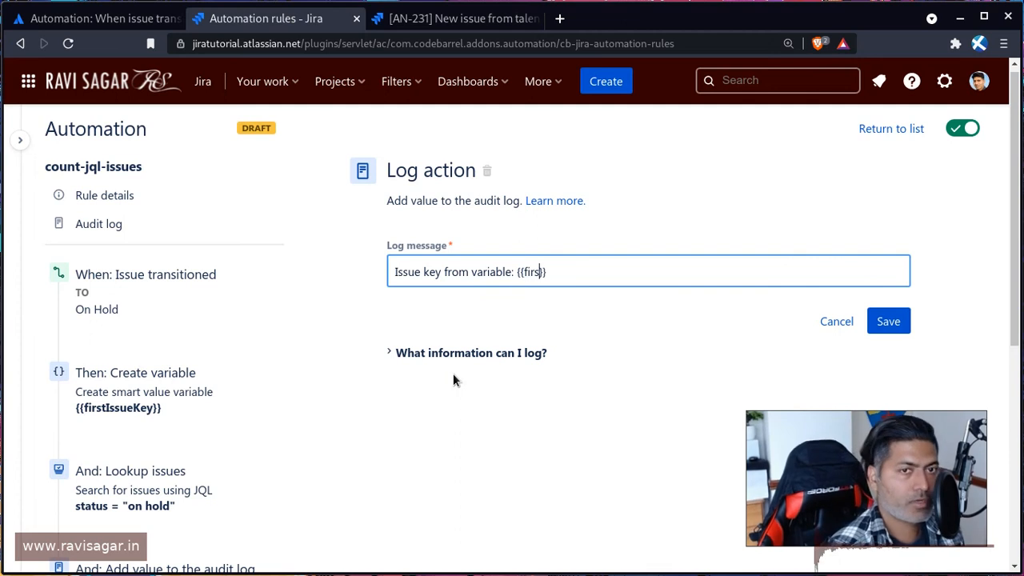
text(tIssue)
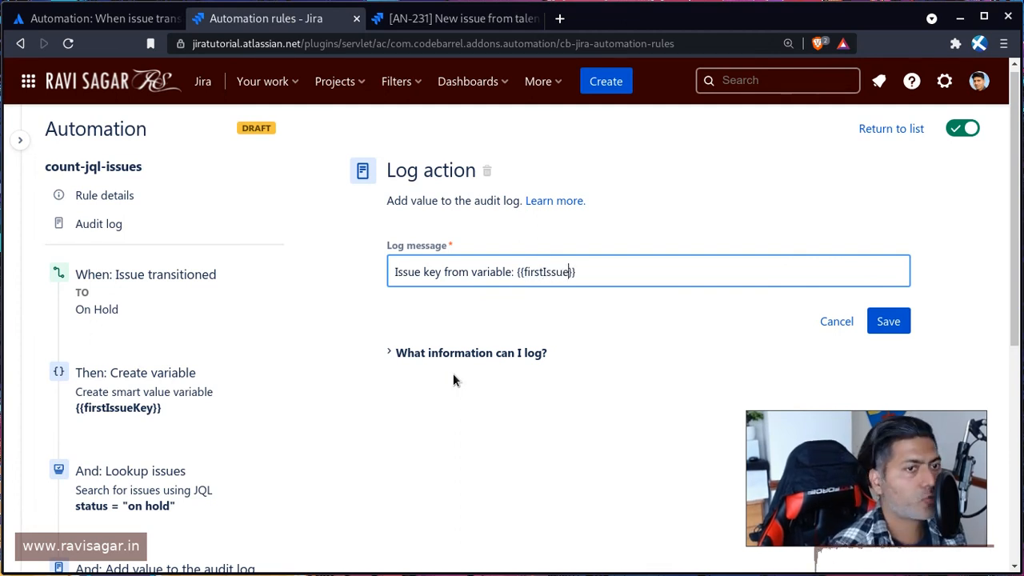
text(Key)
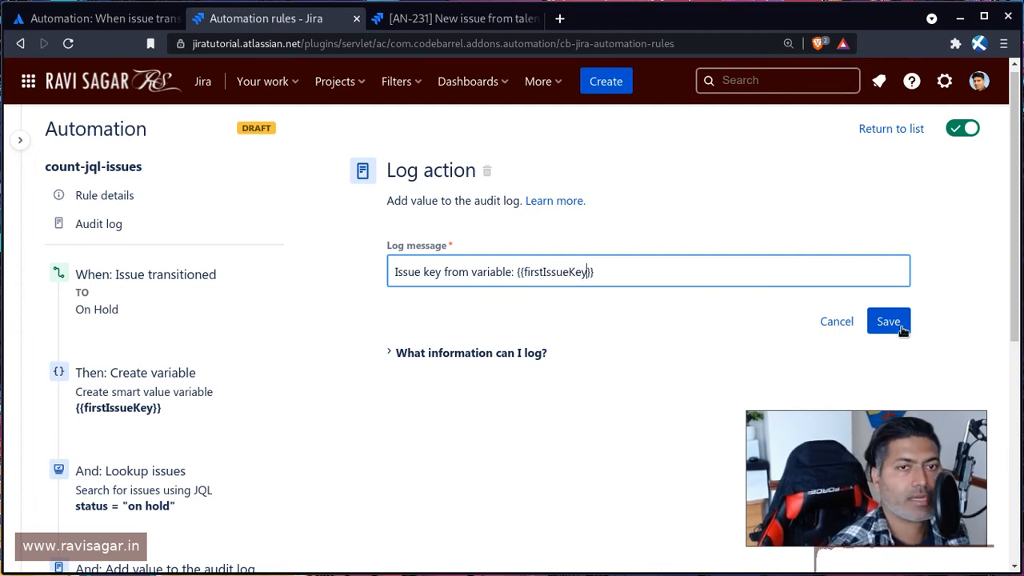
click(888, 321)
Publish the changes to the count-jql-issues rule and open its audit log.
click(729, 298)
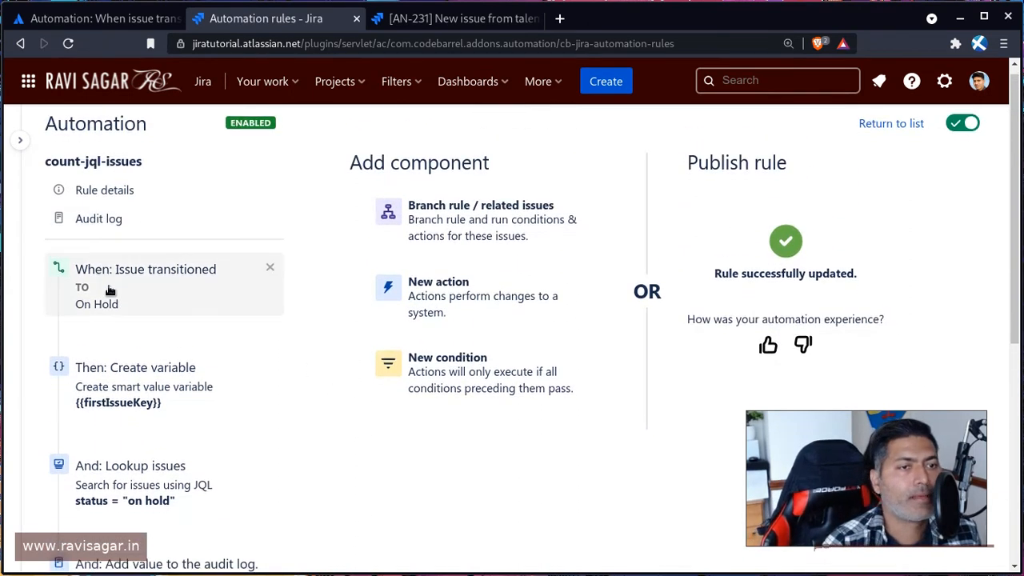
scroll(110, 289, down, 5)
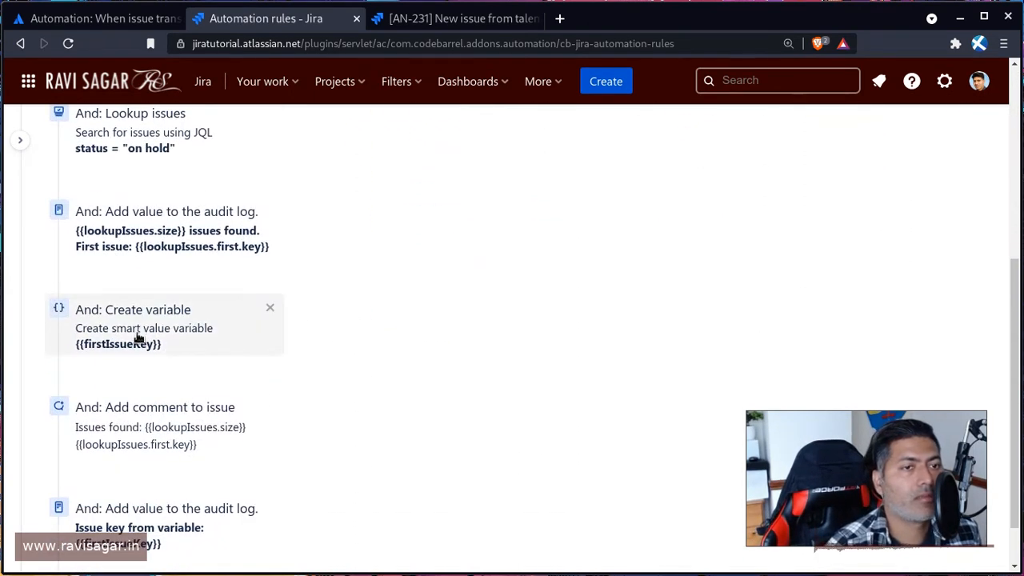
scroll(137, 338, down, 1)
scroll(709, 395, up, 5)
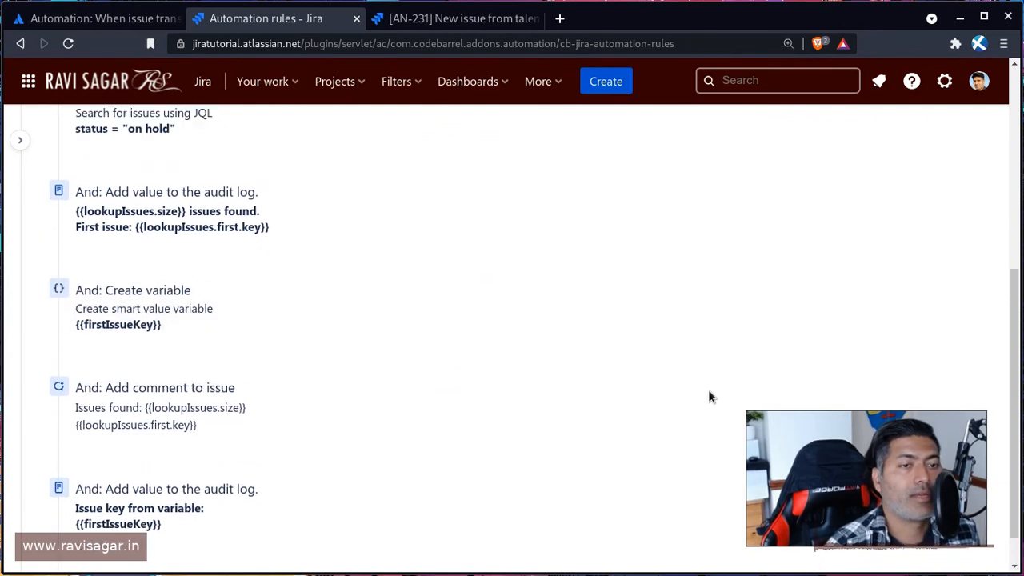
scroll(786, 210, up, 1)
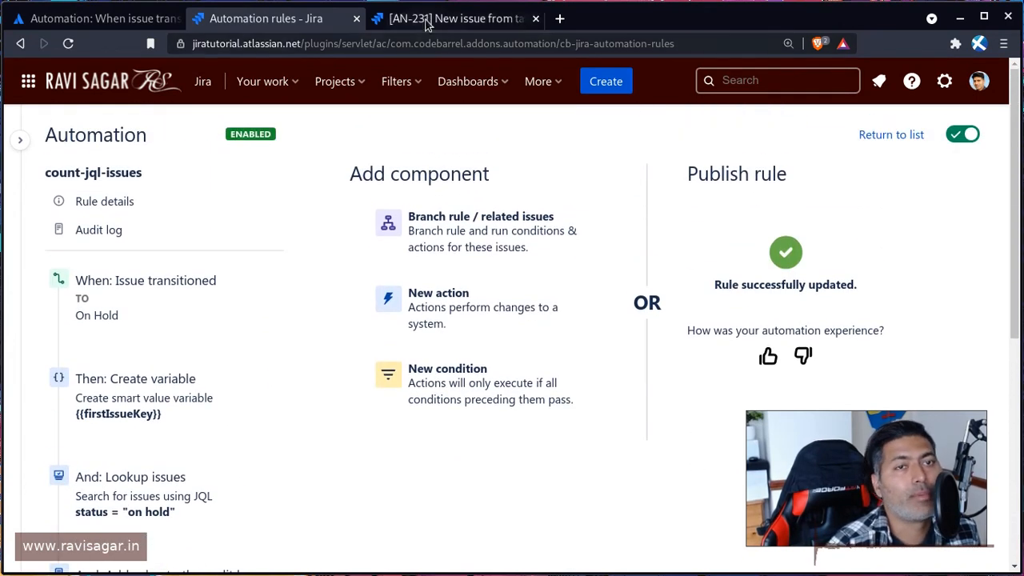
click(87, 229)
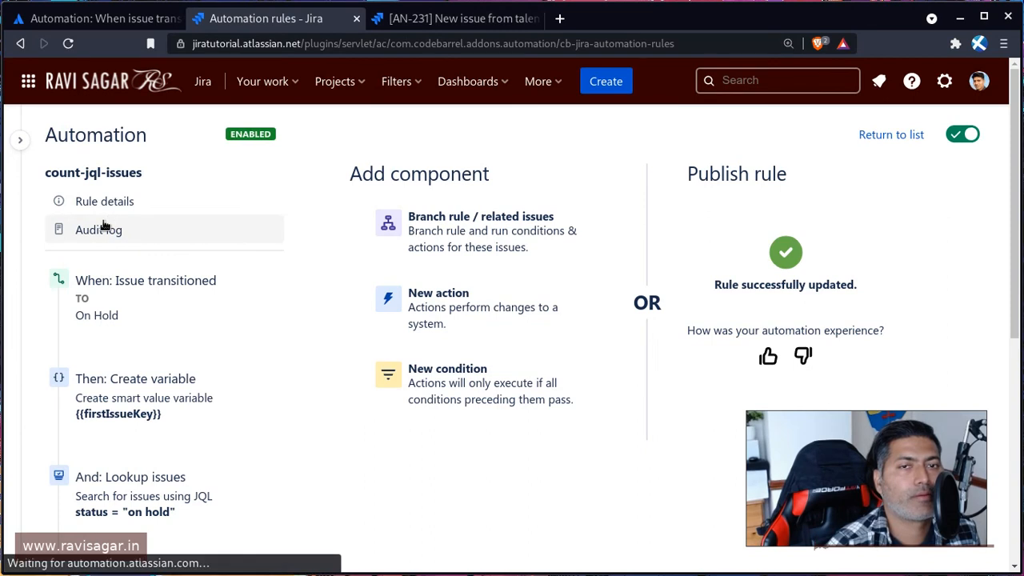
Transition issue AN-231 to To Do and back to On Hold to trigger the rule.
click(456, 18)
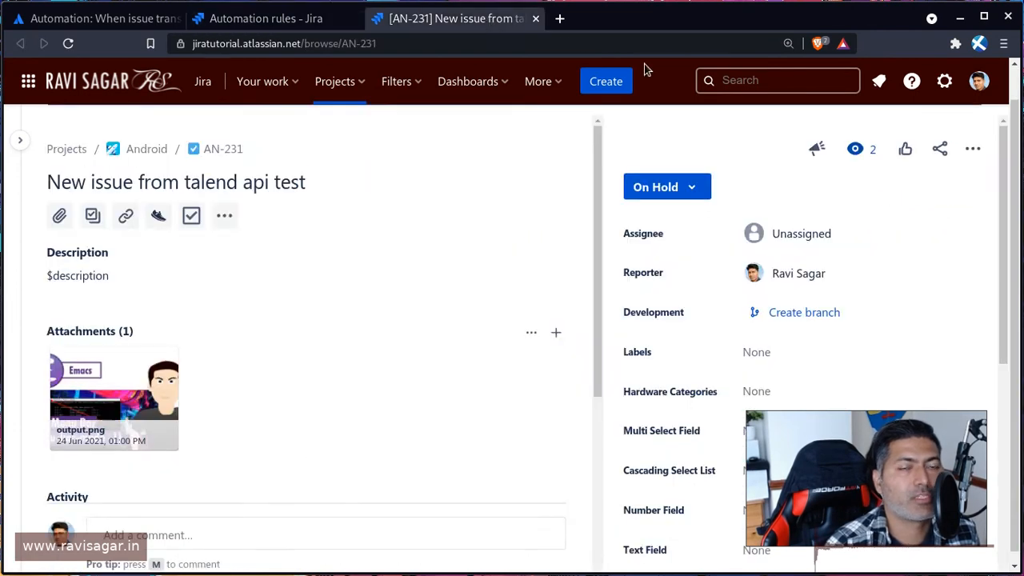
click(693, 186)
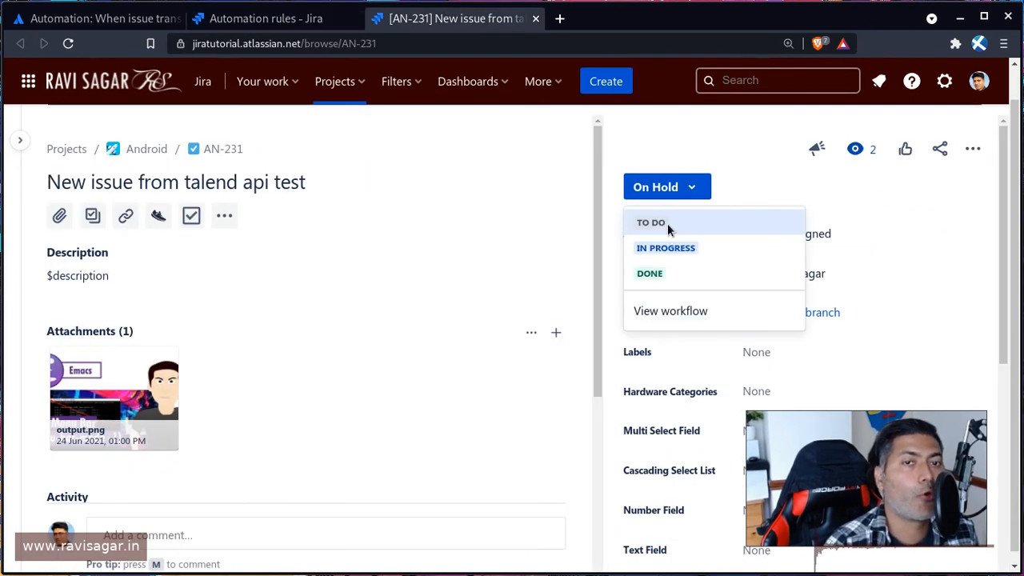
click(667, 223)
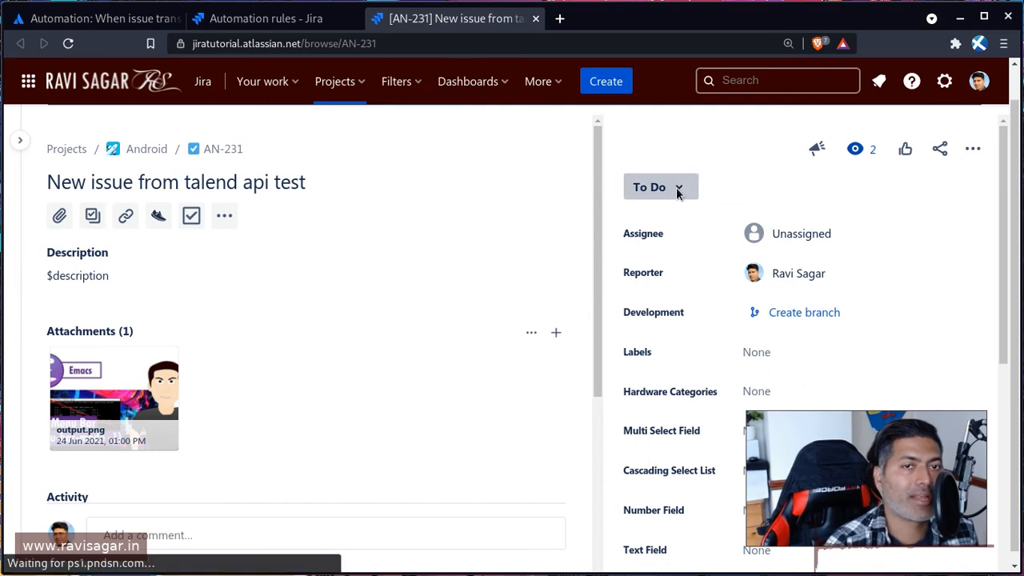
click(676, 189)
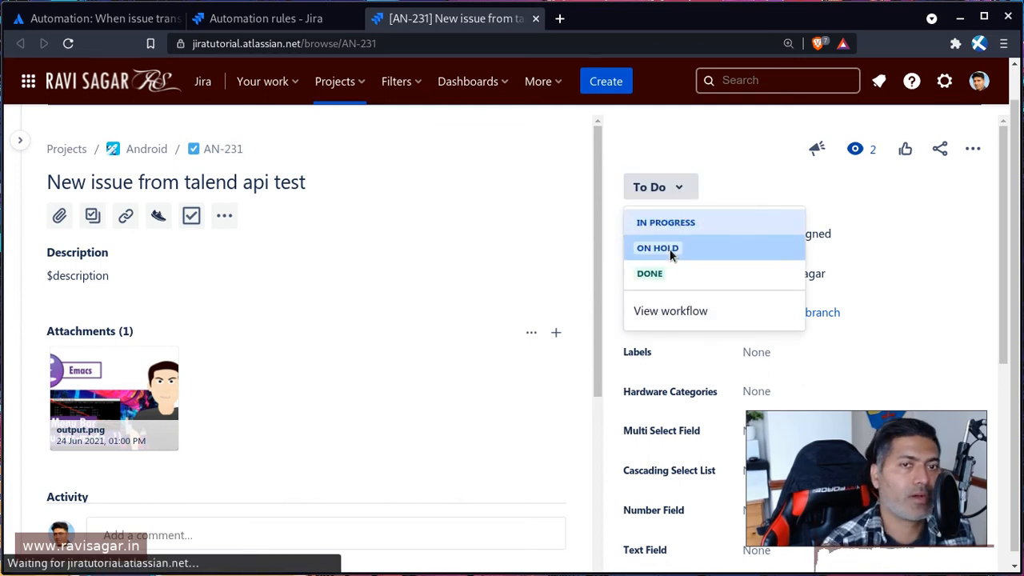
click(670, 249)
Refresh the rule's audit log and examine the newest entry's first-issue and variable log messages.
click(316, 24)
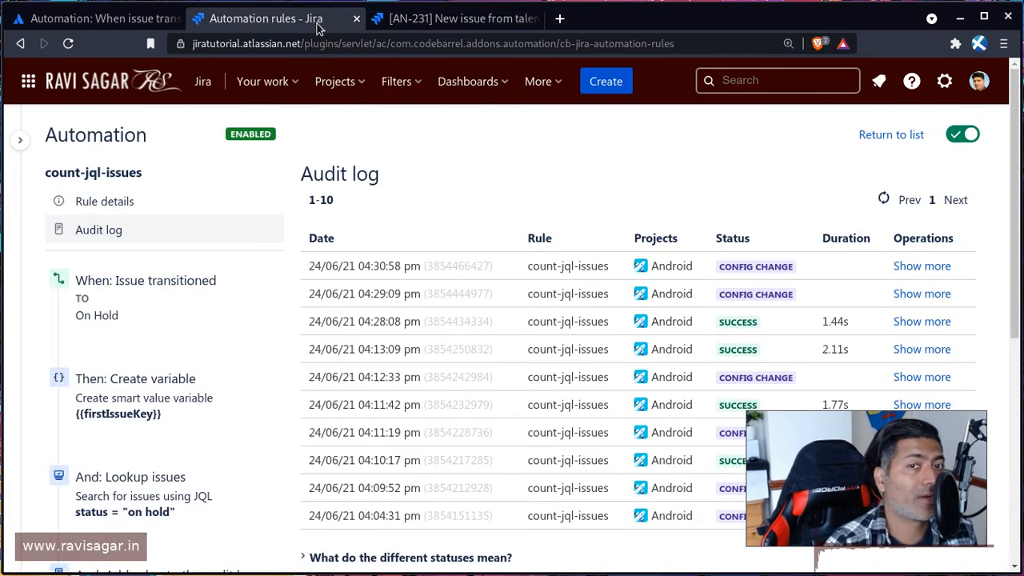
click(878, 197)
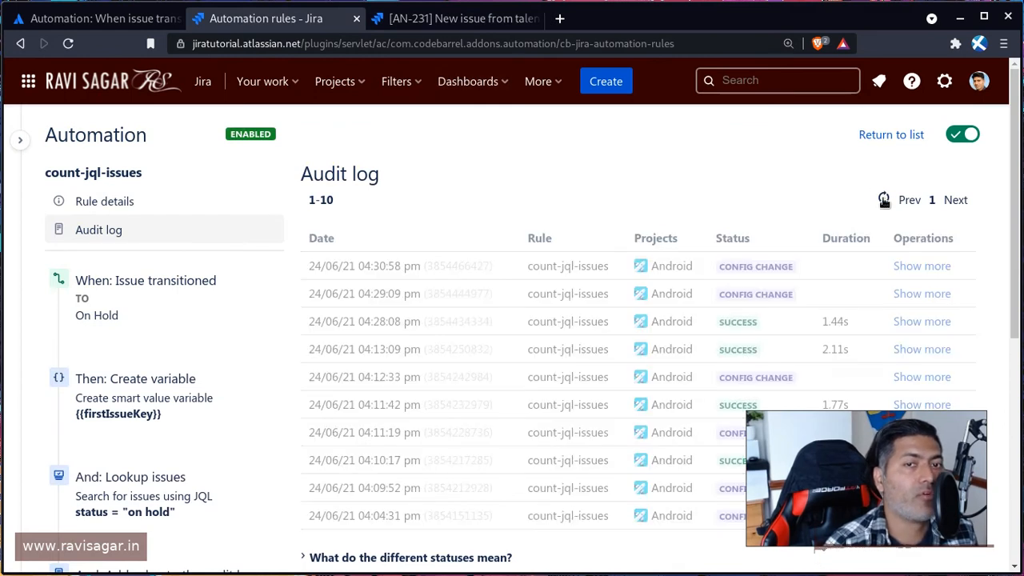
click(909, 268)
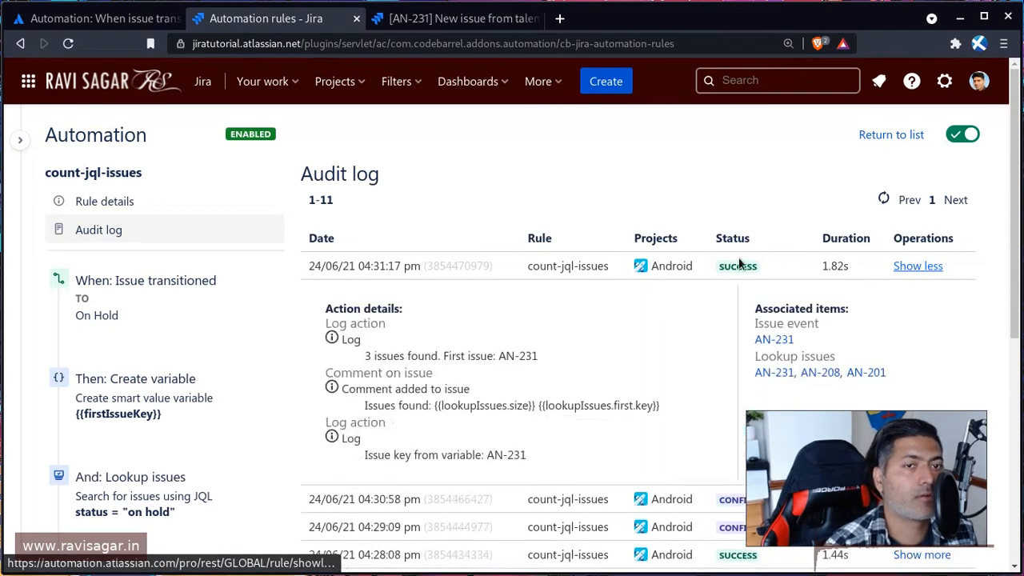
scroll(705, 267, down, 1)
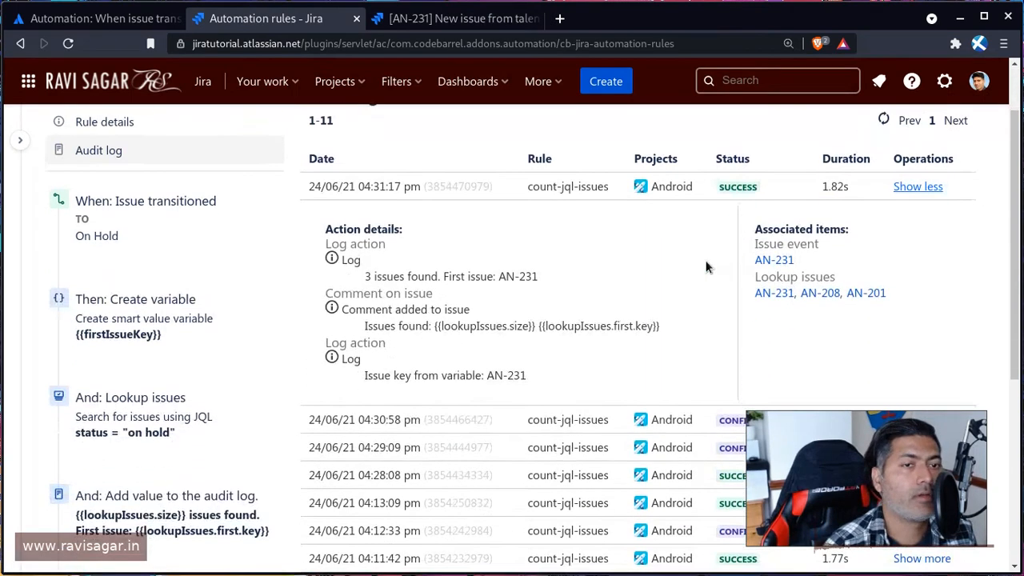
triple_click(456, 277)
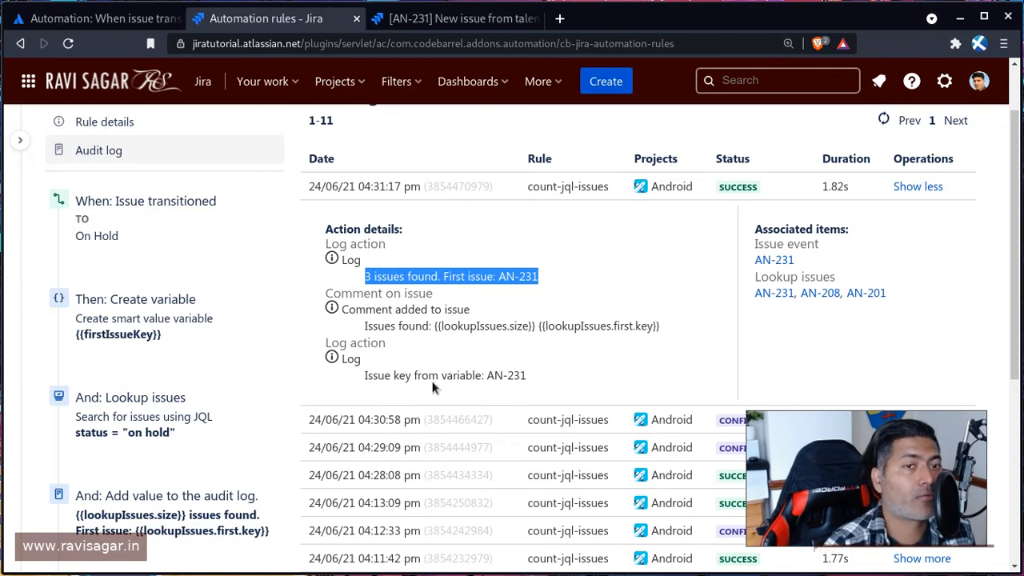
click(536, 384)
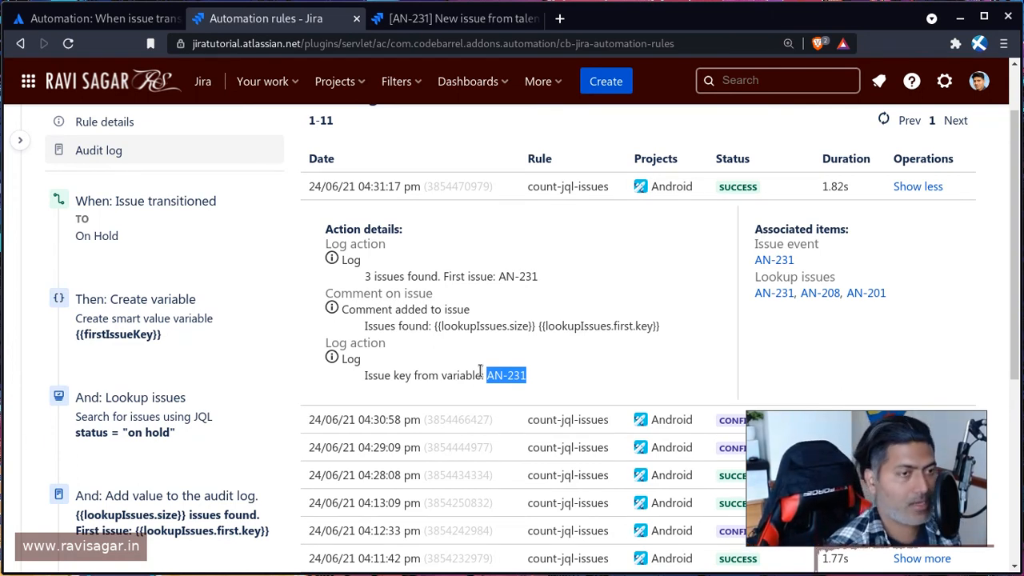
drag(843, 455, 382, 264)
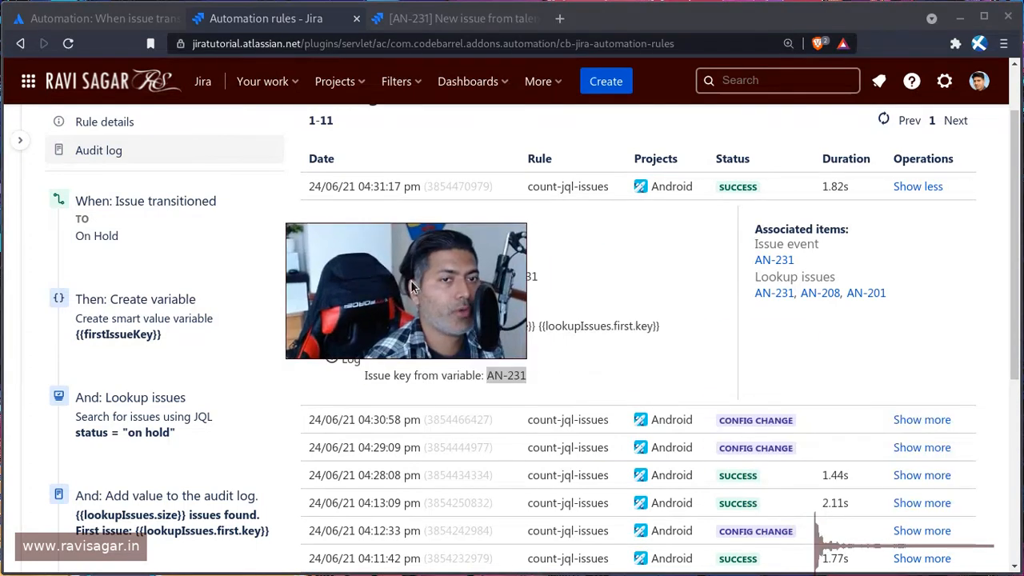
drag(461, 360, 682, 454)
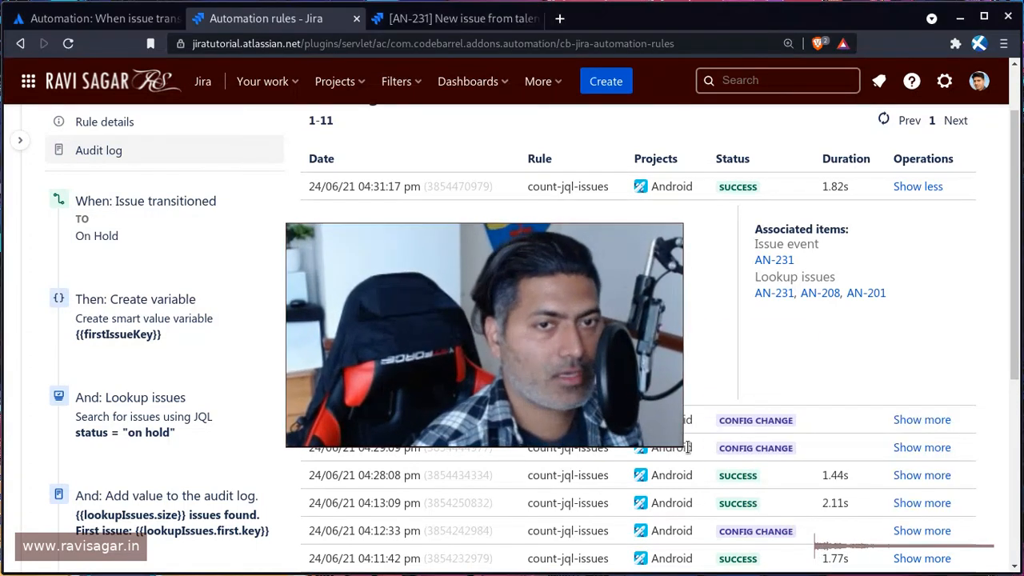